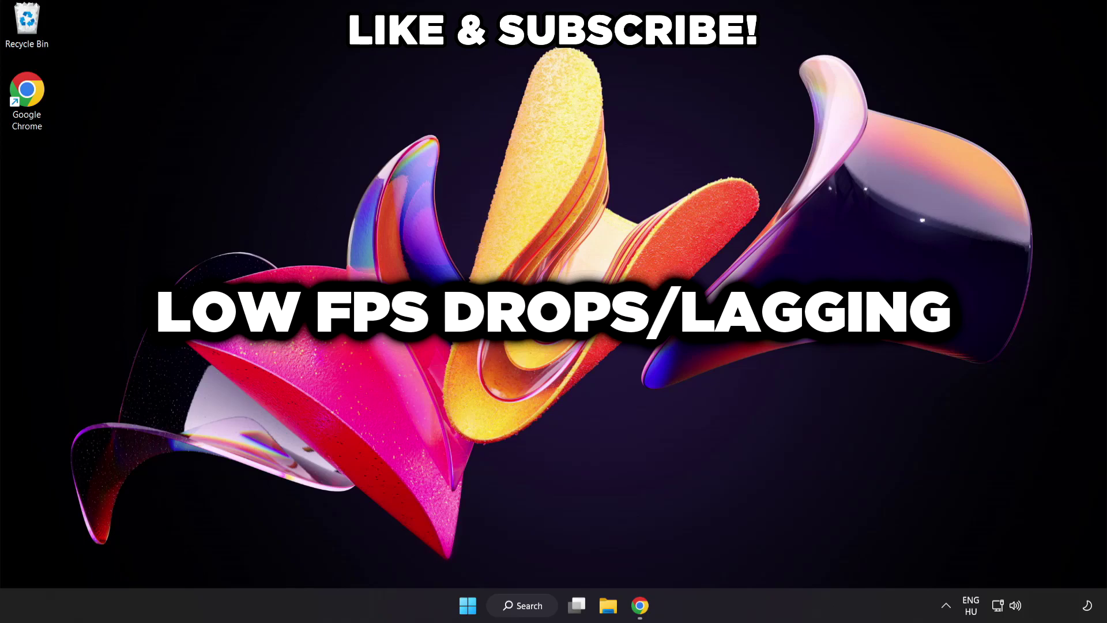
Search for 'edit power plan' and open the Balanced plan's Edit Plan Settings.
left_click(533, 606)
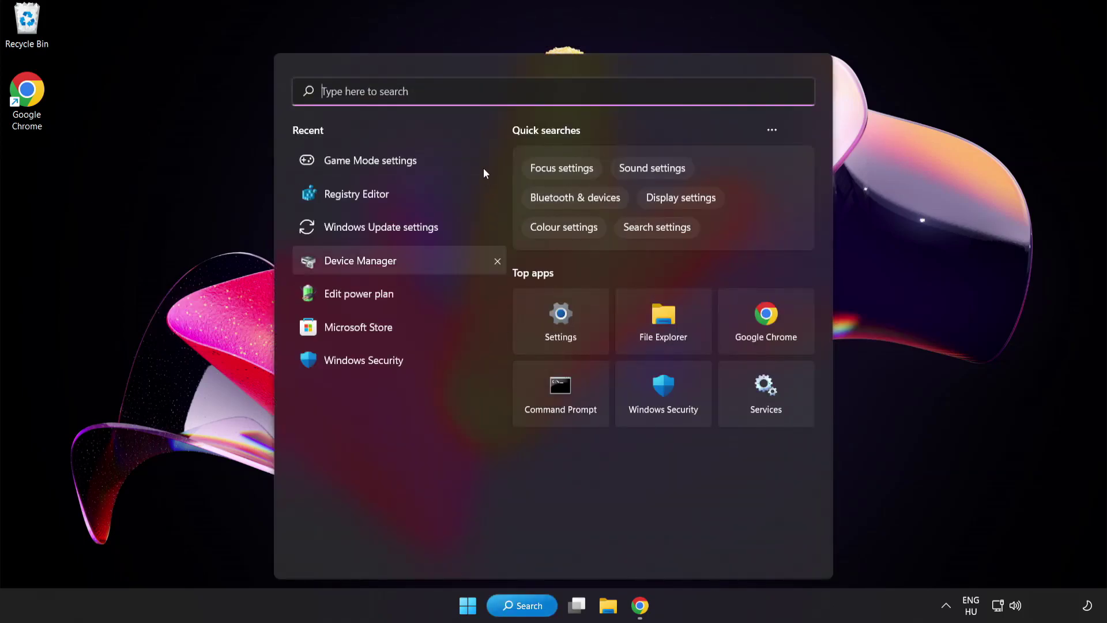
type("edit power plan")
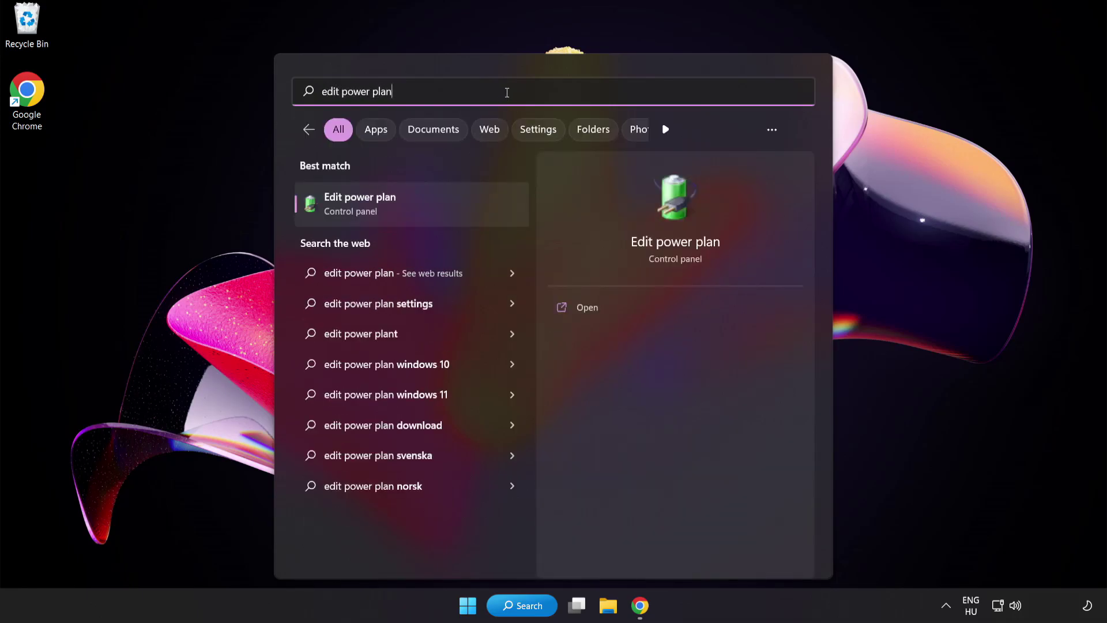
left_click(450, 214)
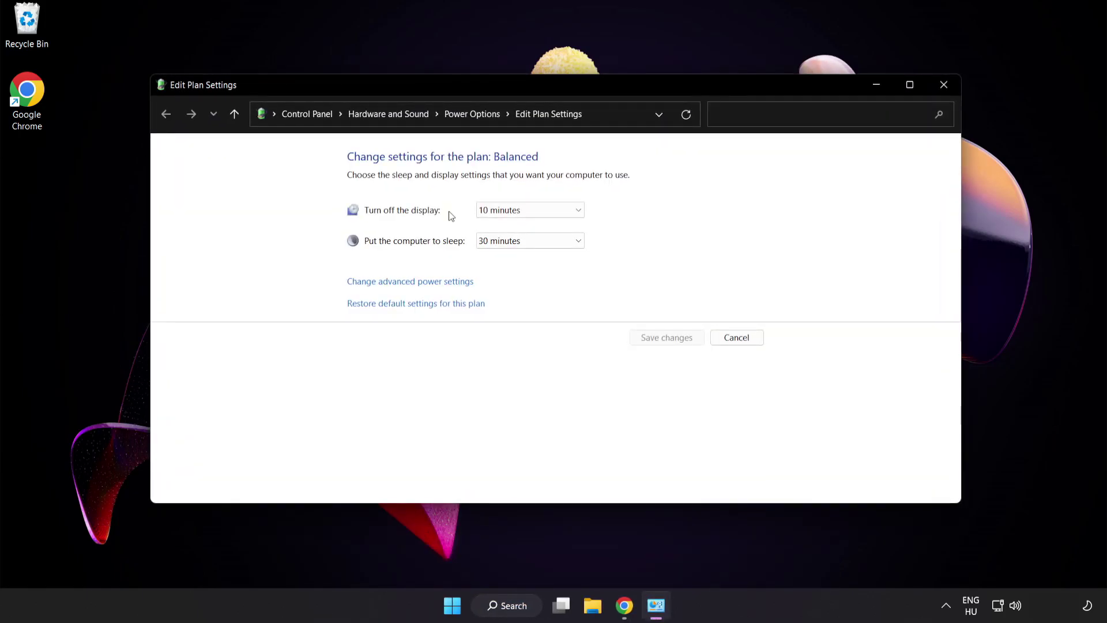
Make High performance the active power plan instead of Balanced, then close Power Options.
left_click(482, 115)
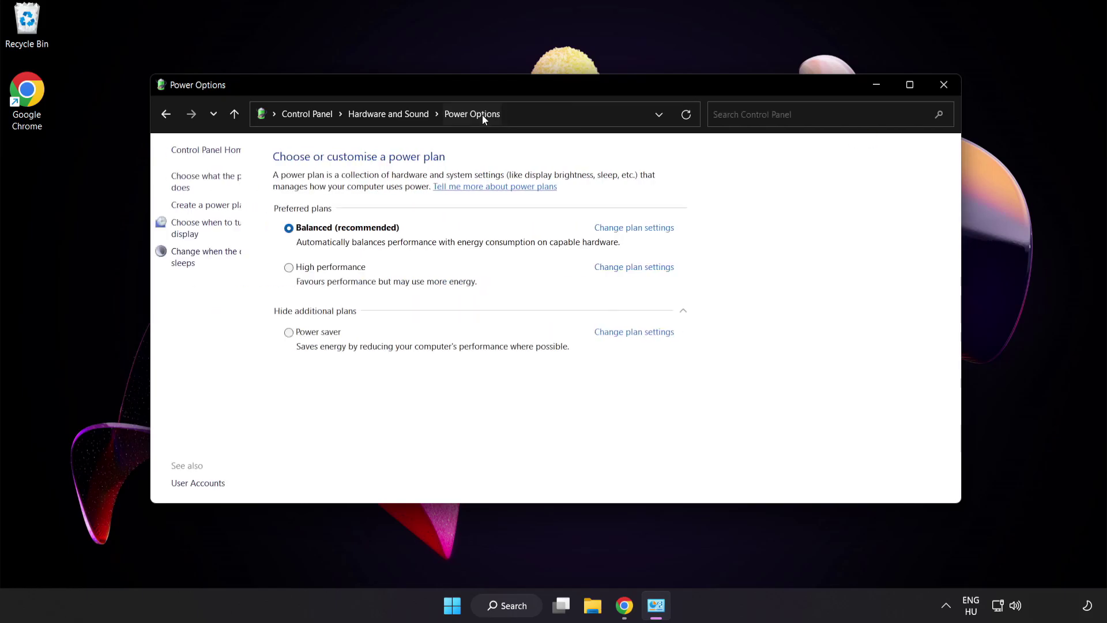
left_click(369, 271)
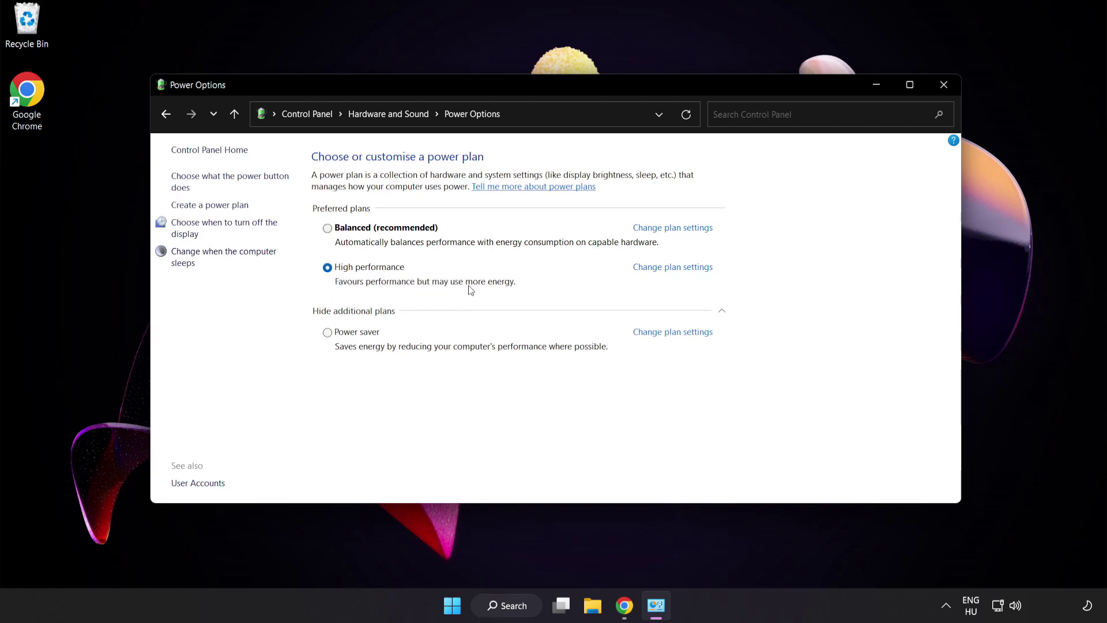
left_click(944, 85)
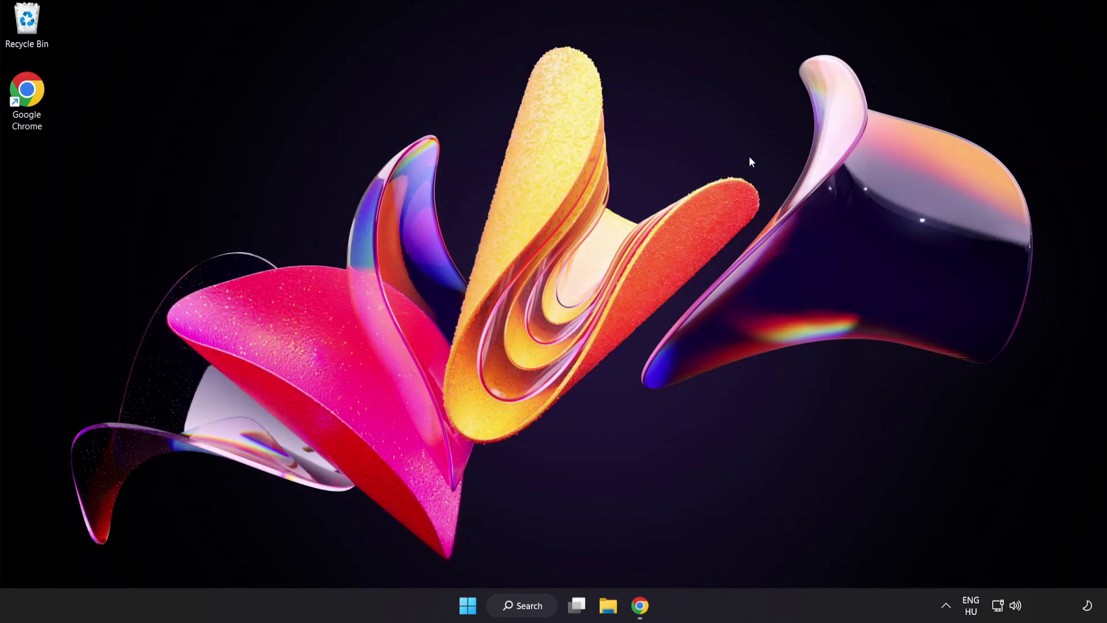
Search Windows for 'device manager'.
left_click(524, 604)
type("device manager")
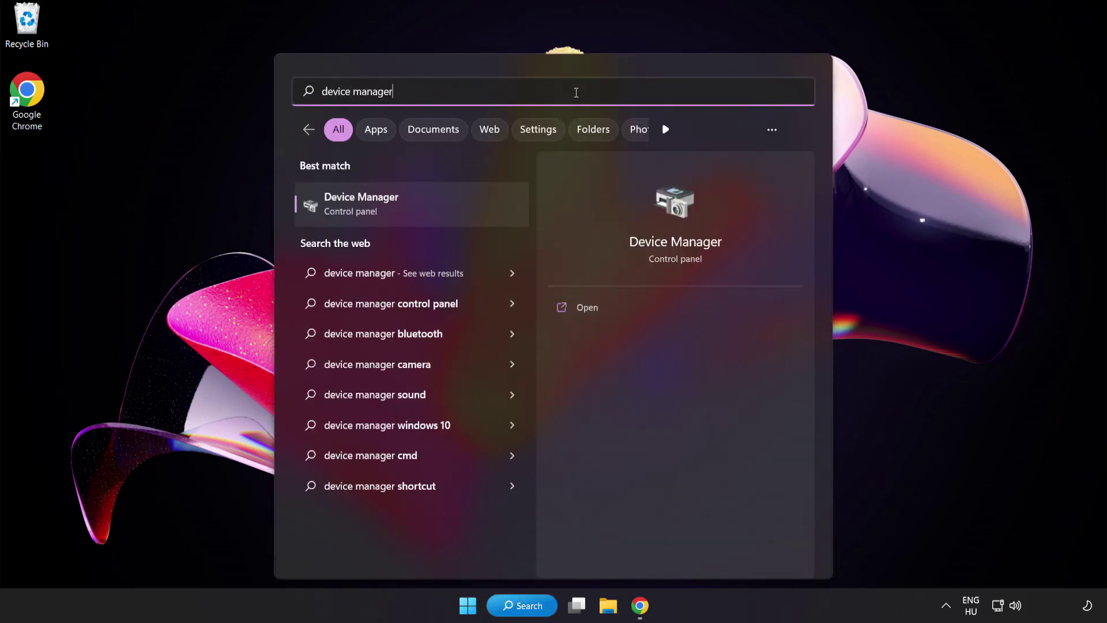
Open Device Manager, center it, and select the VMware SVGA 3D display adapter.
left_click(453, 209)
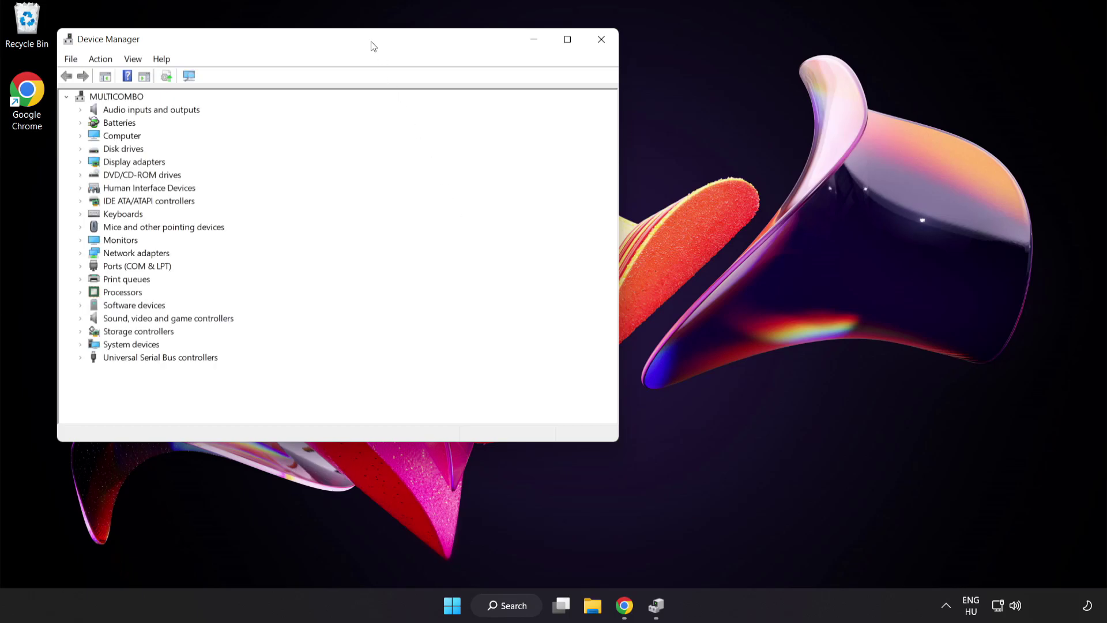
left_click_drag(374, 46, 563, 114)
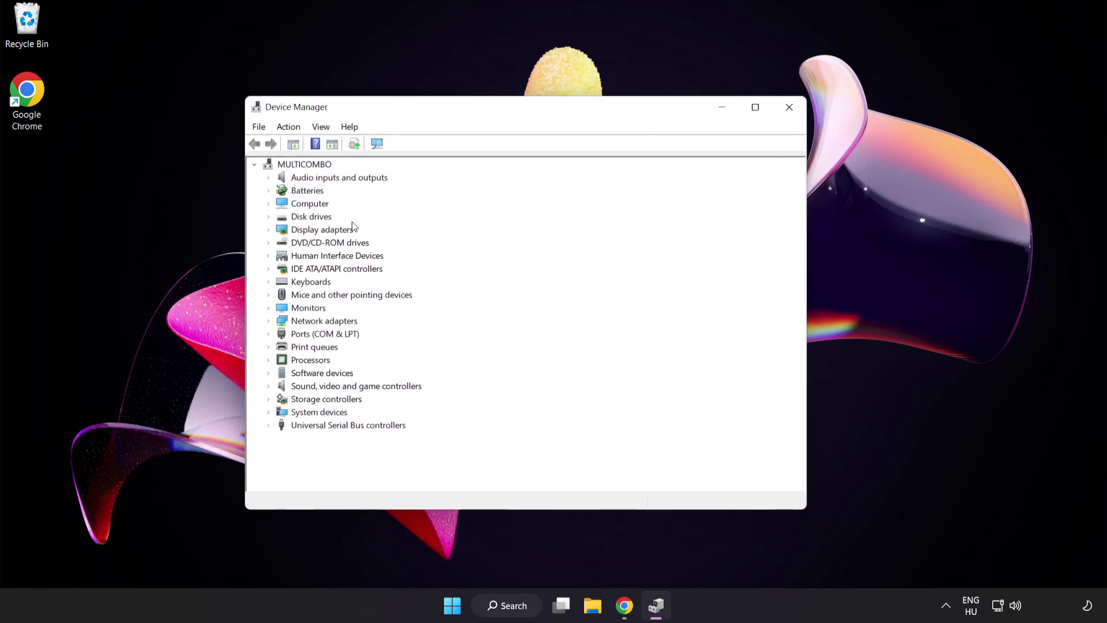
left_click(284, 233)
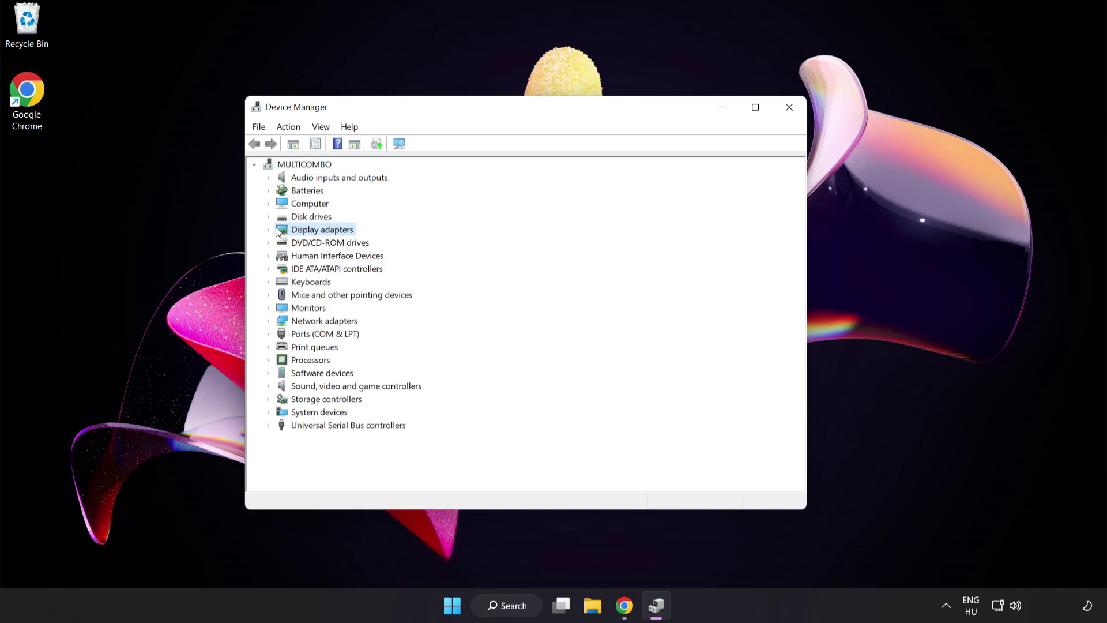
left_click(269, 230)
left_click(315, 244)
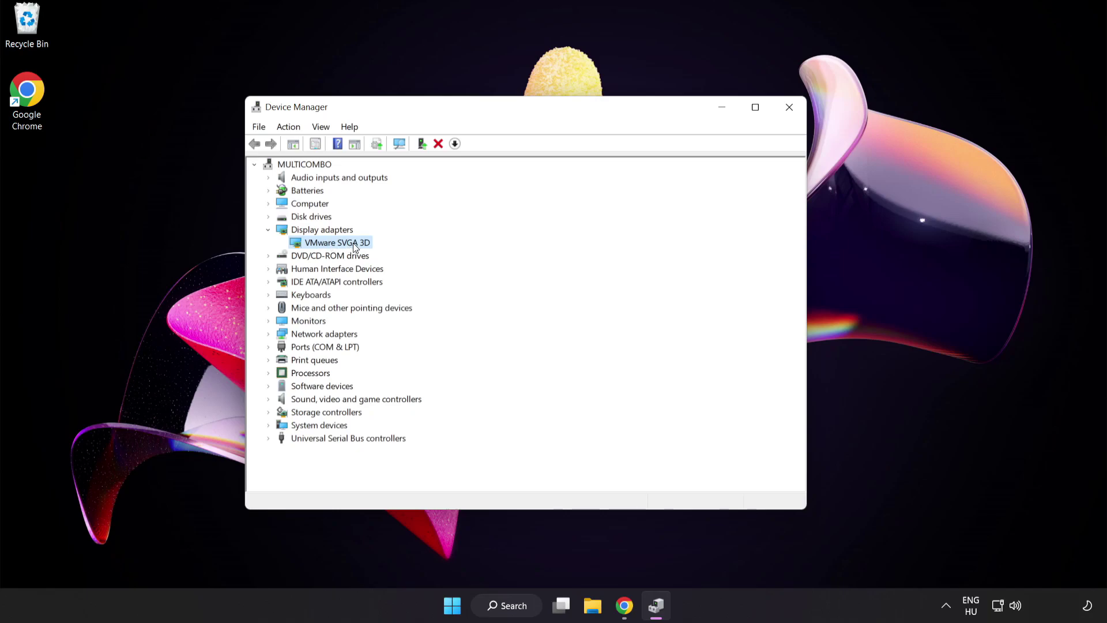
Search automatically for a VMware SVGA 3D driver, confirm the best is installed, and close Device Manager.
right_click(354, 244)
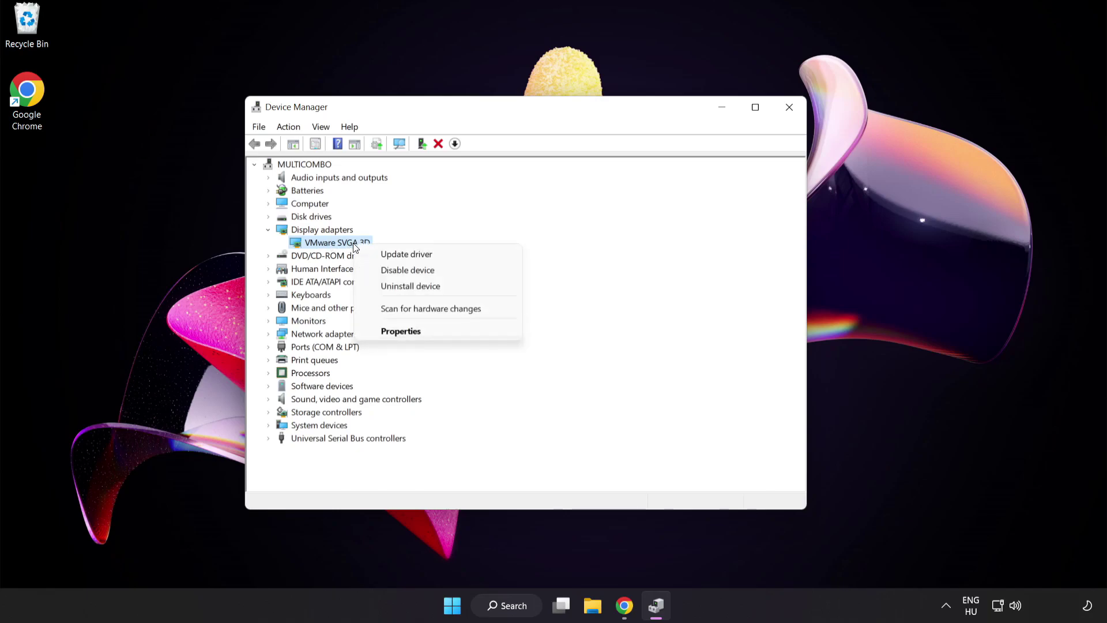
left_click(434, 254)
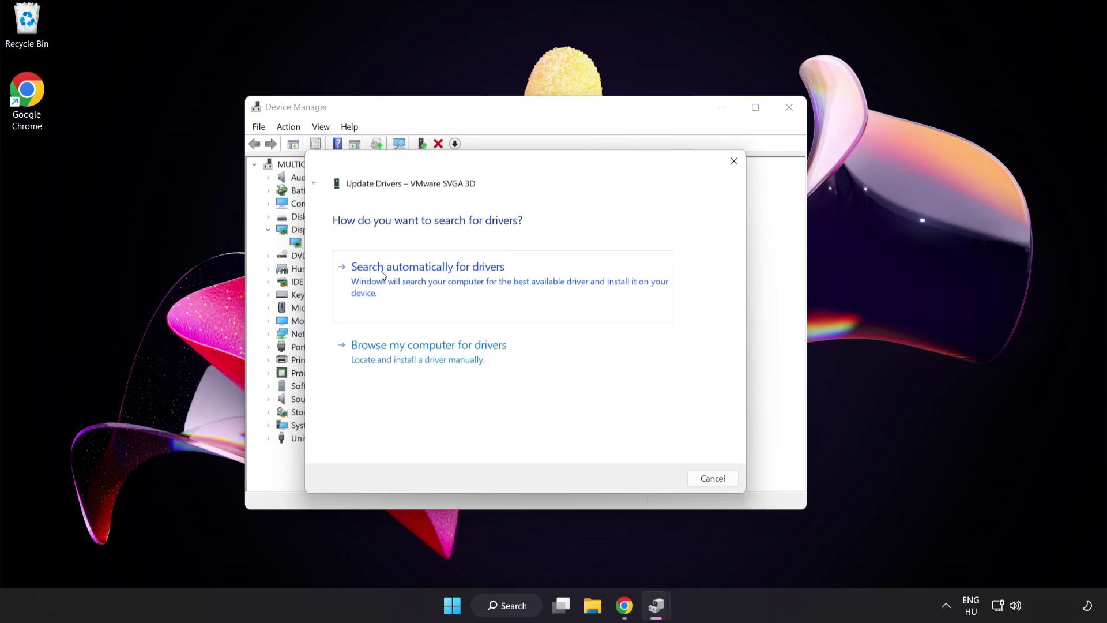
left_click(457, 280)
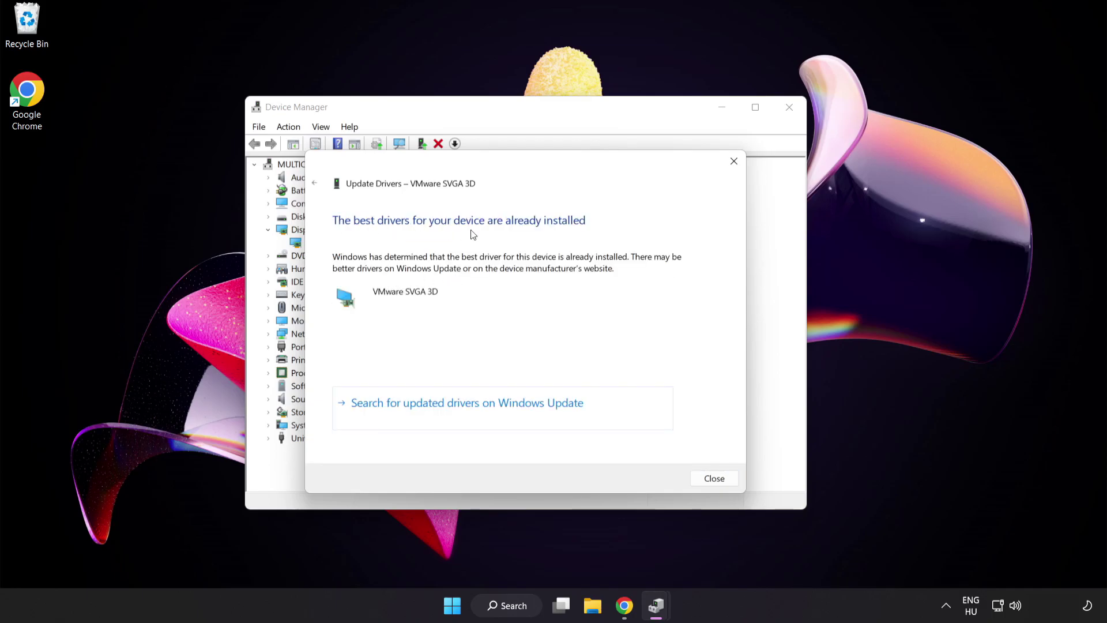
left_click(712, 478)
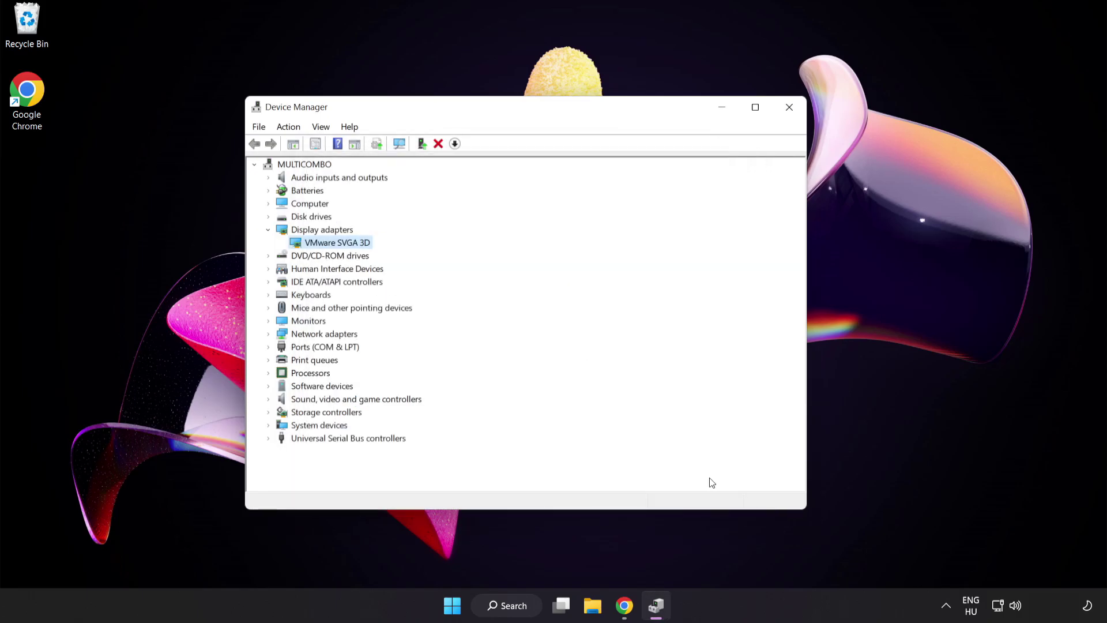
left_click(785, 117)
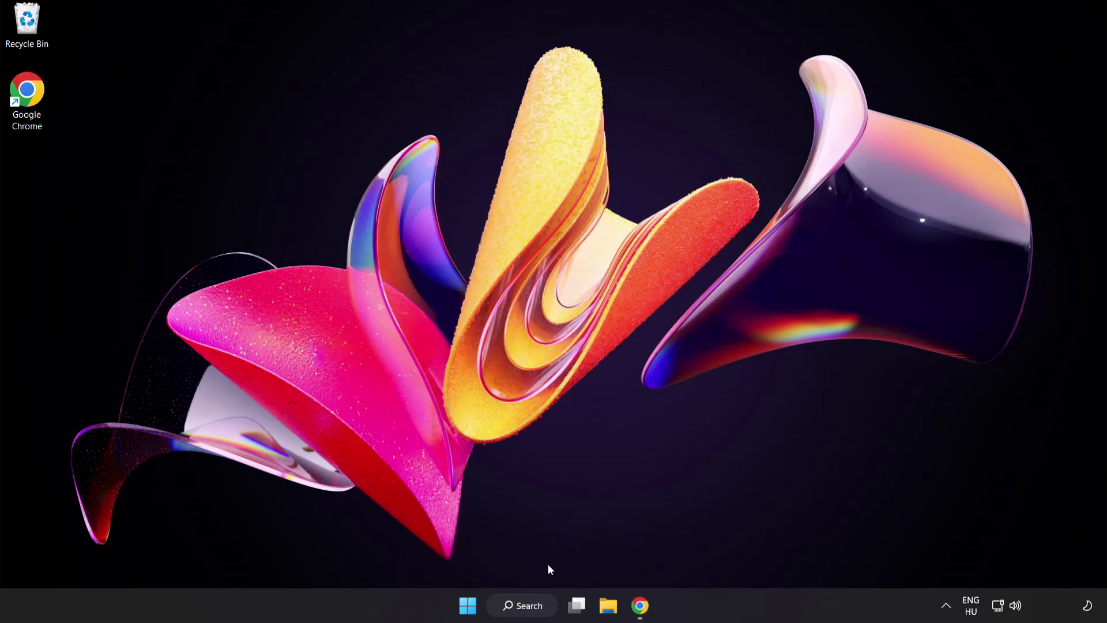
Search for 'game mode settings' and open the Game Mode settings page.
left_click(535, 611)
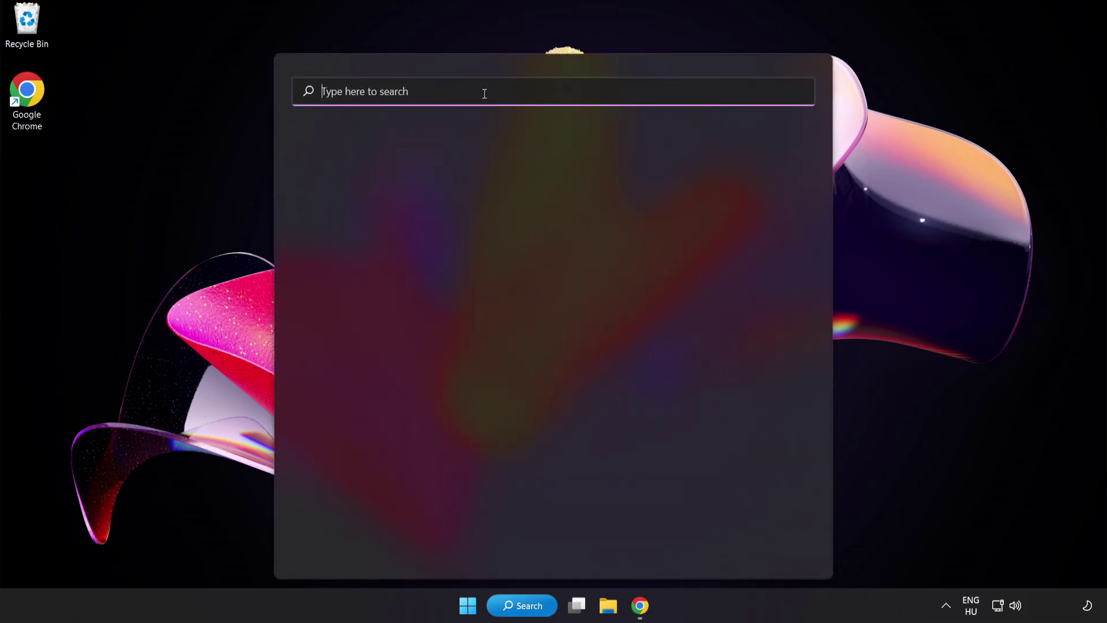
type("game mode settings")
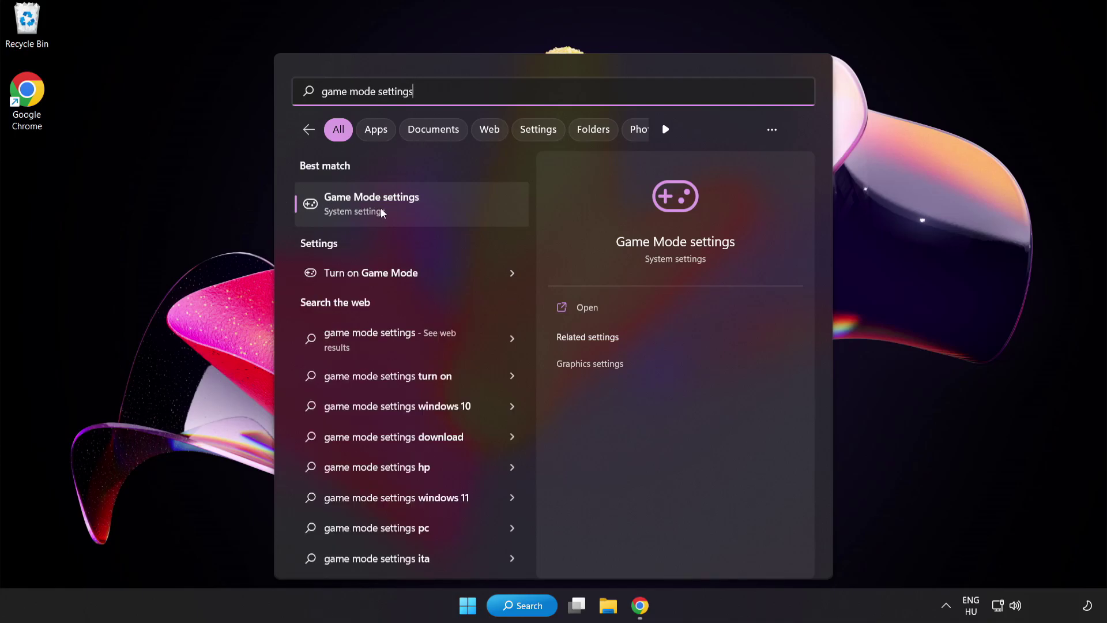
left_click(403, 207)
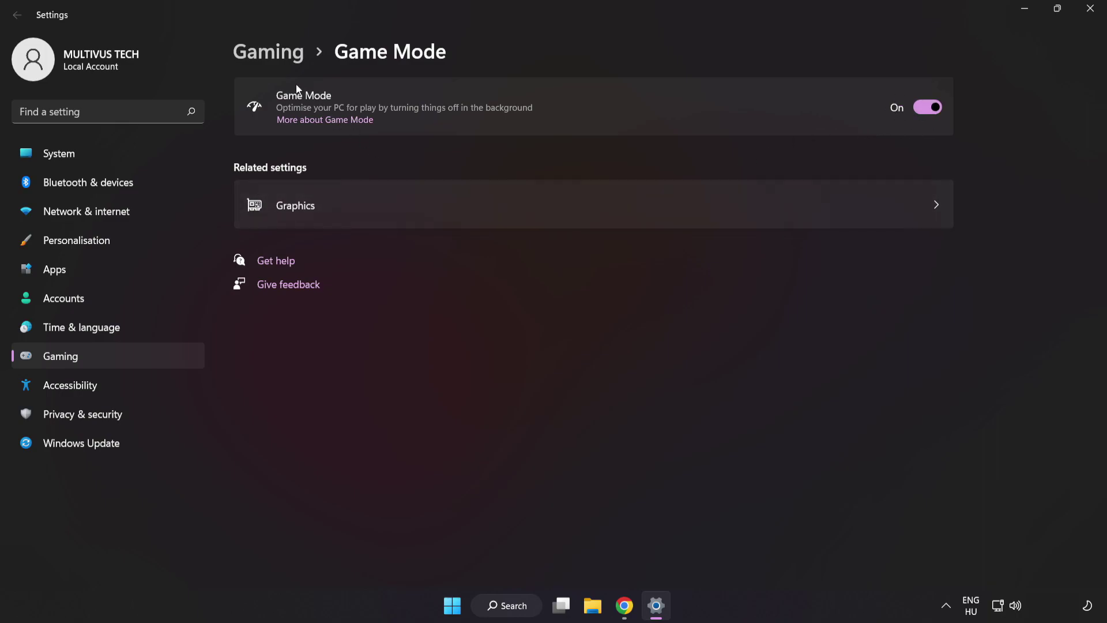
Turn Off the controller button opening Xbox Game Bar under Gaming, then close Settings.
left_click(274, 56)
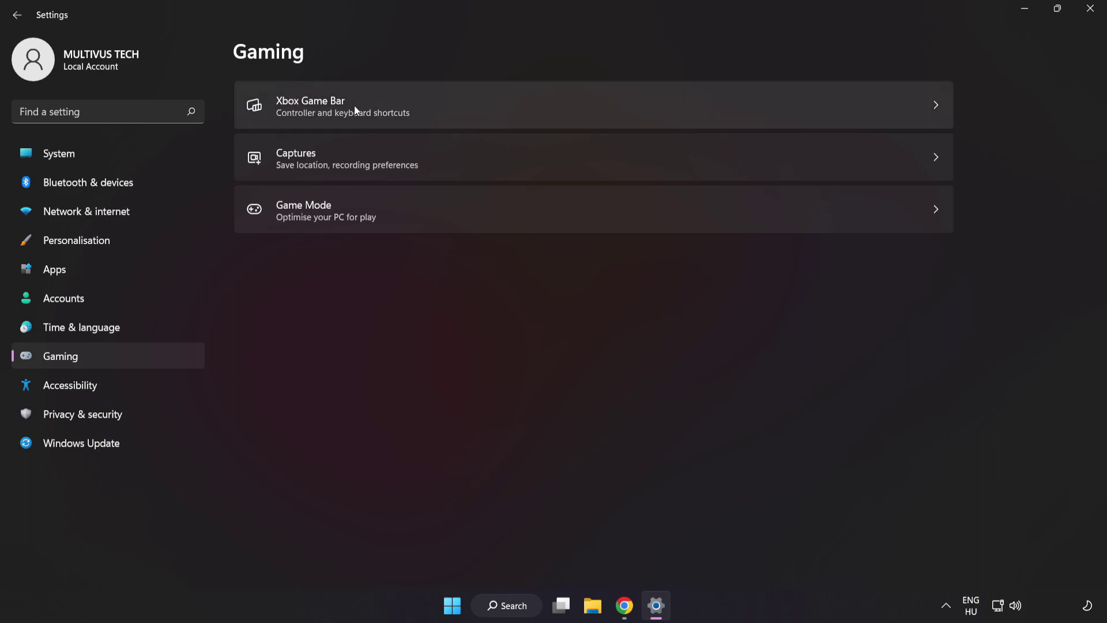
left_click(799, 101)
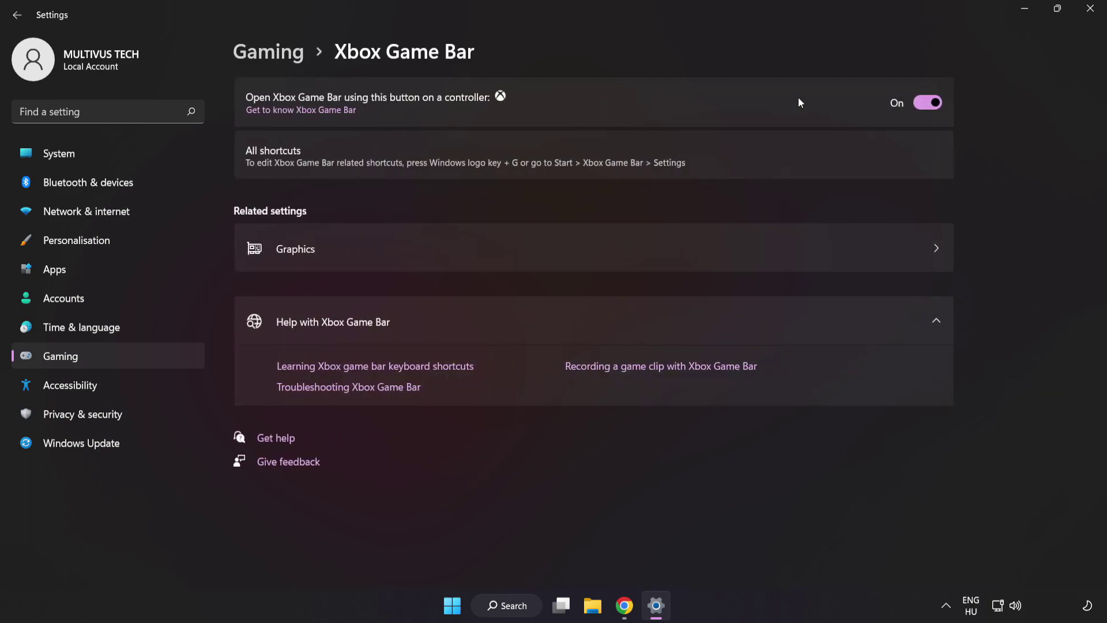
left_click(929, 104)
left_click(1092, 18)
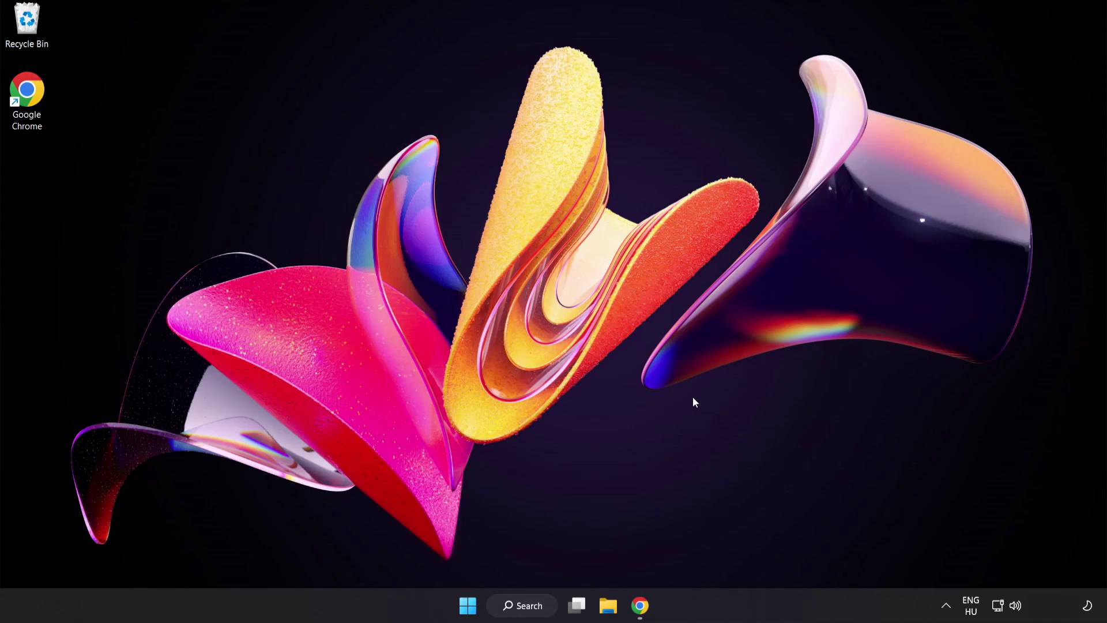
Open Task Manager from the Start context menu and end the Google Chrome (8) task.
right_click(465, 610)
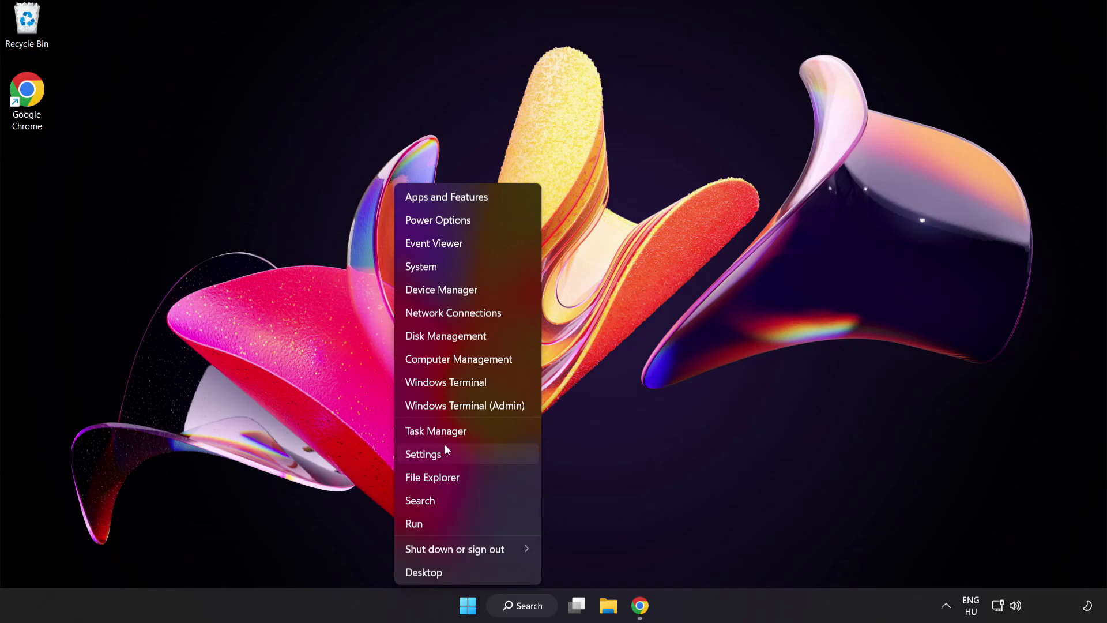
left_click(475, 432)
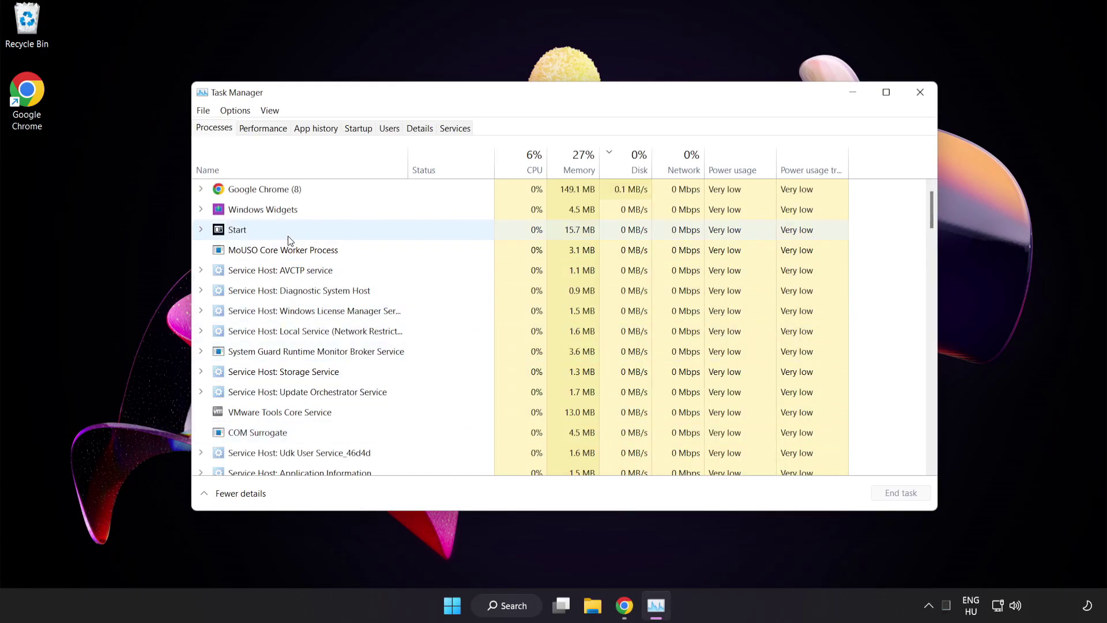
left_click(282, 190)
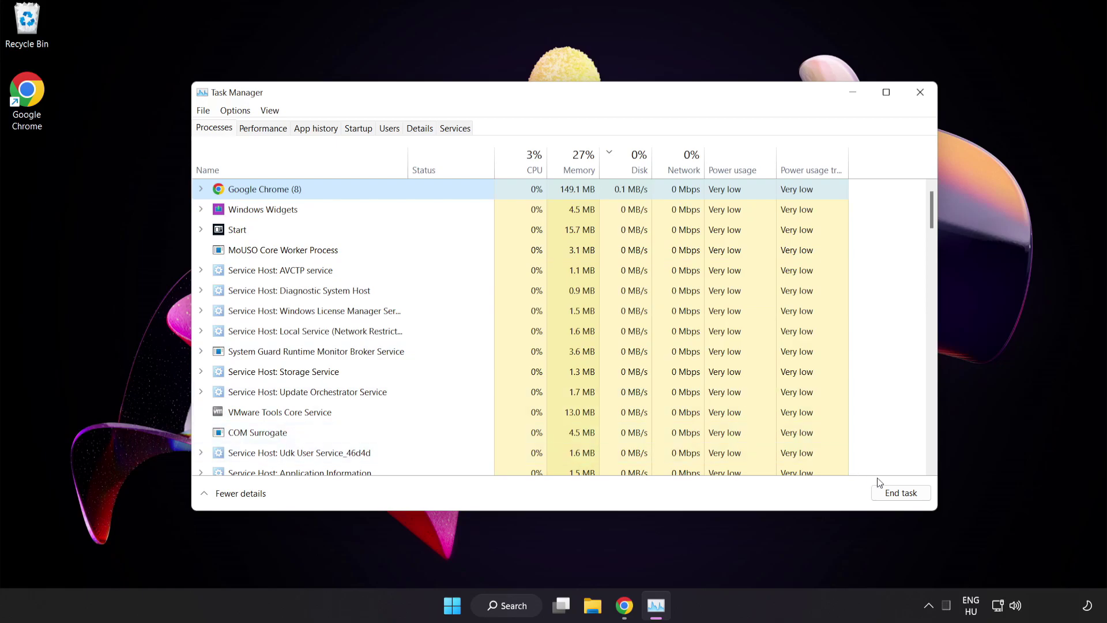
left_click(896, 494)
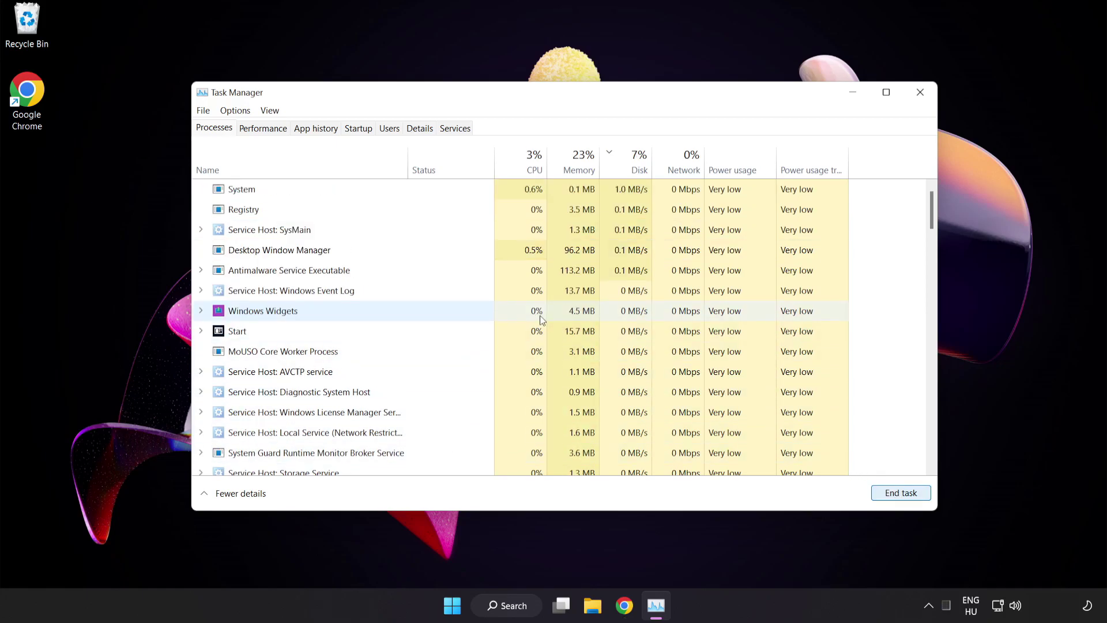
left_click_drag(930, 209, 922, 182)
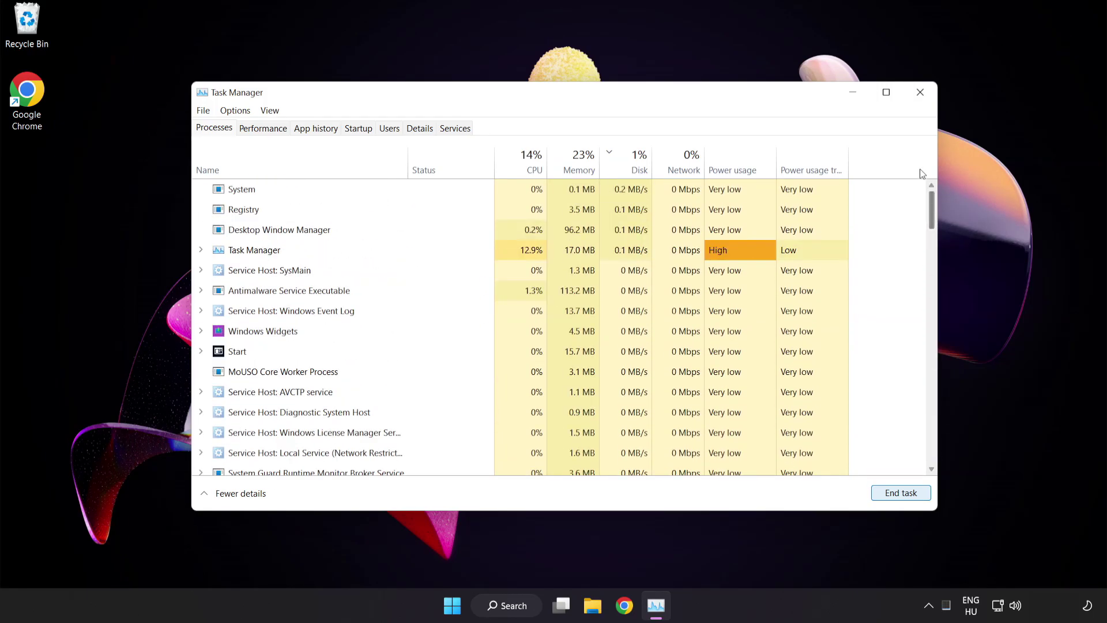
On the Startup tab, disable Phone Link and Terminal, then close Task Manager.
left_click(359, 127)
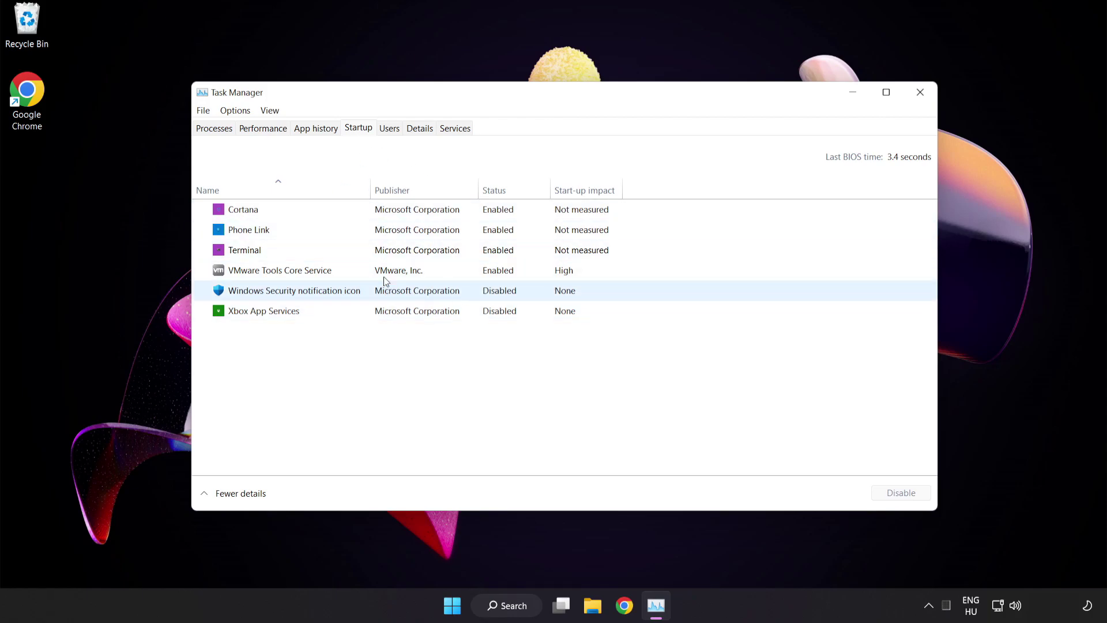
left_click(389, 216)
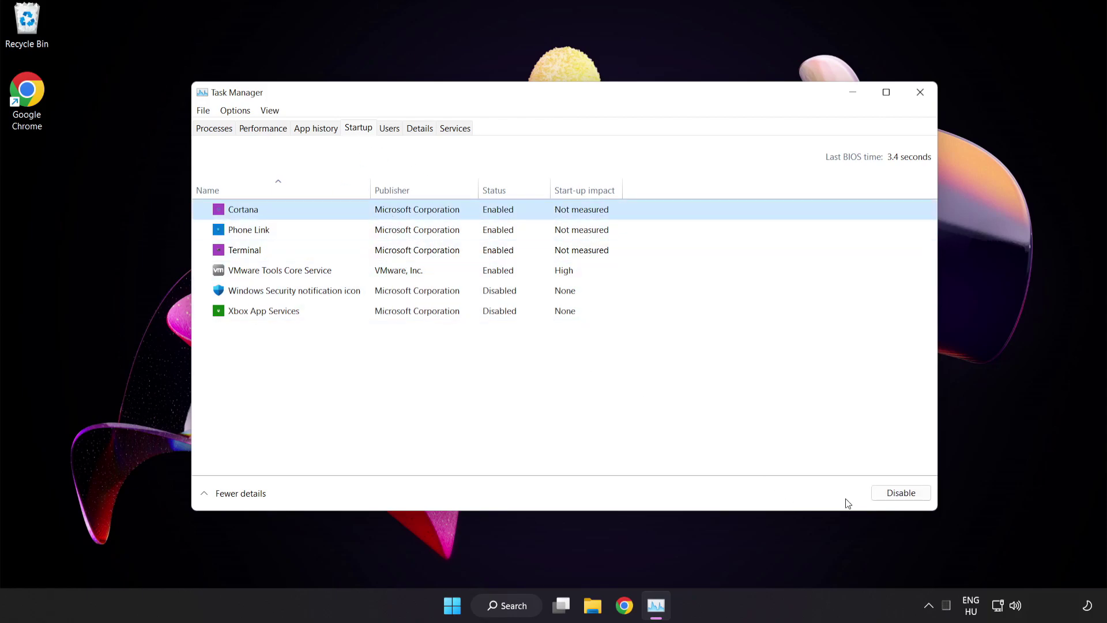
left_click(899, 493)
left_click(321, 230)
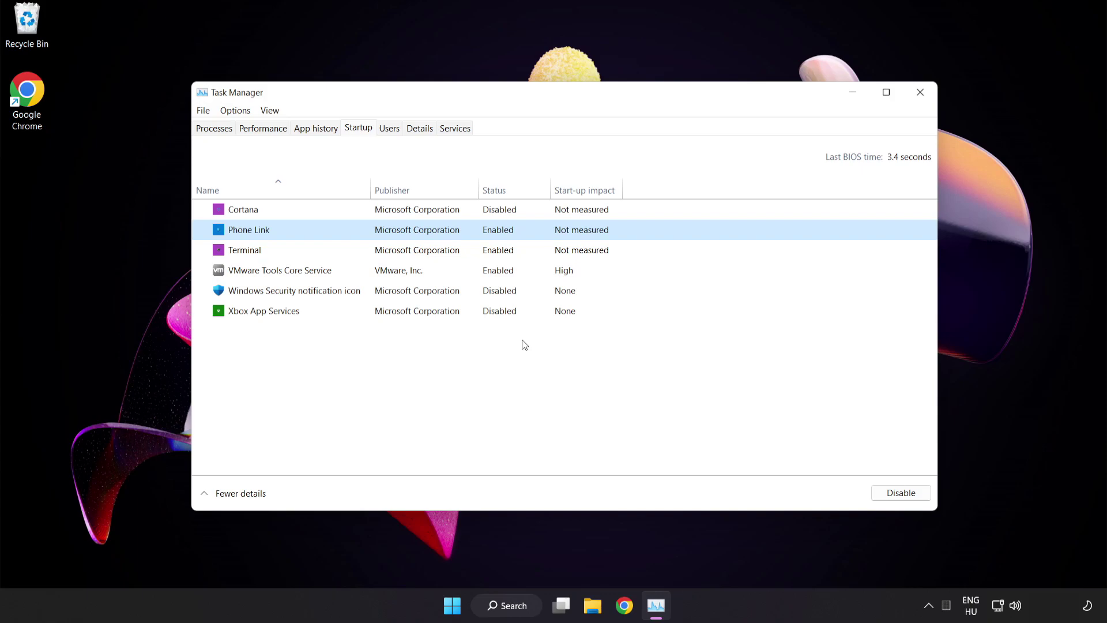
left_click(888, 493)
left_click(442, 254)
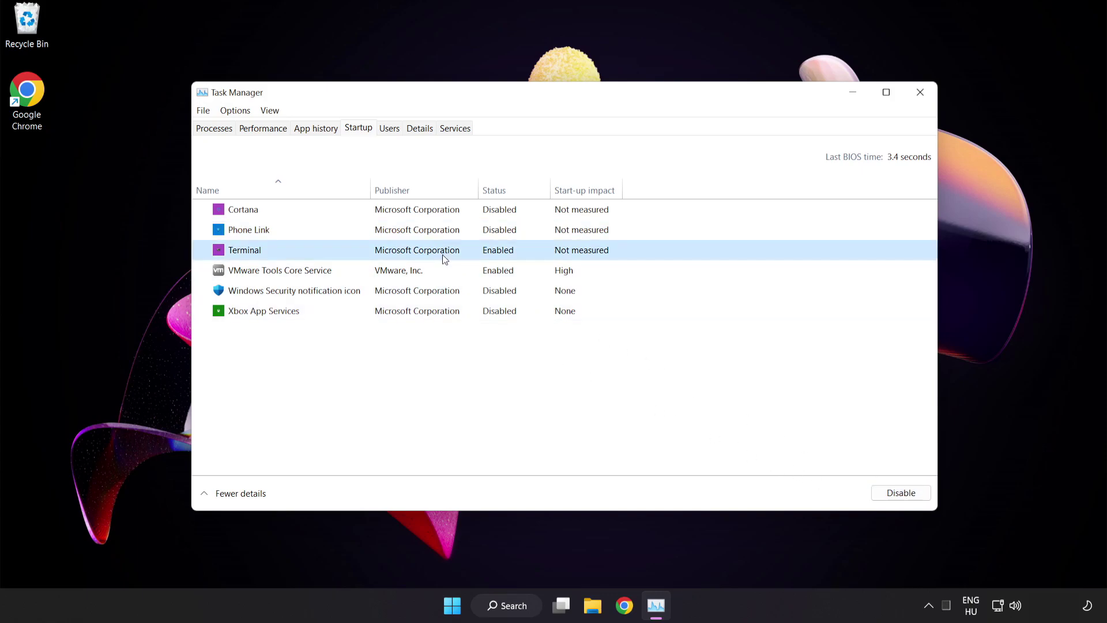
left_click(901, 491)
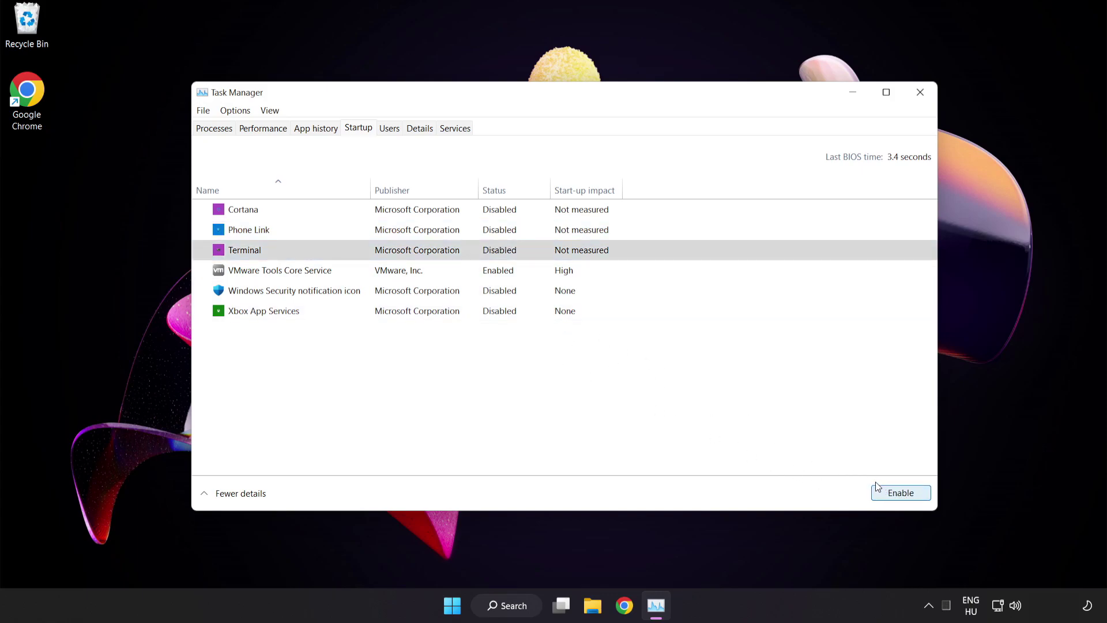
left_click(920, 93)
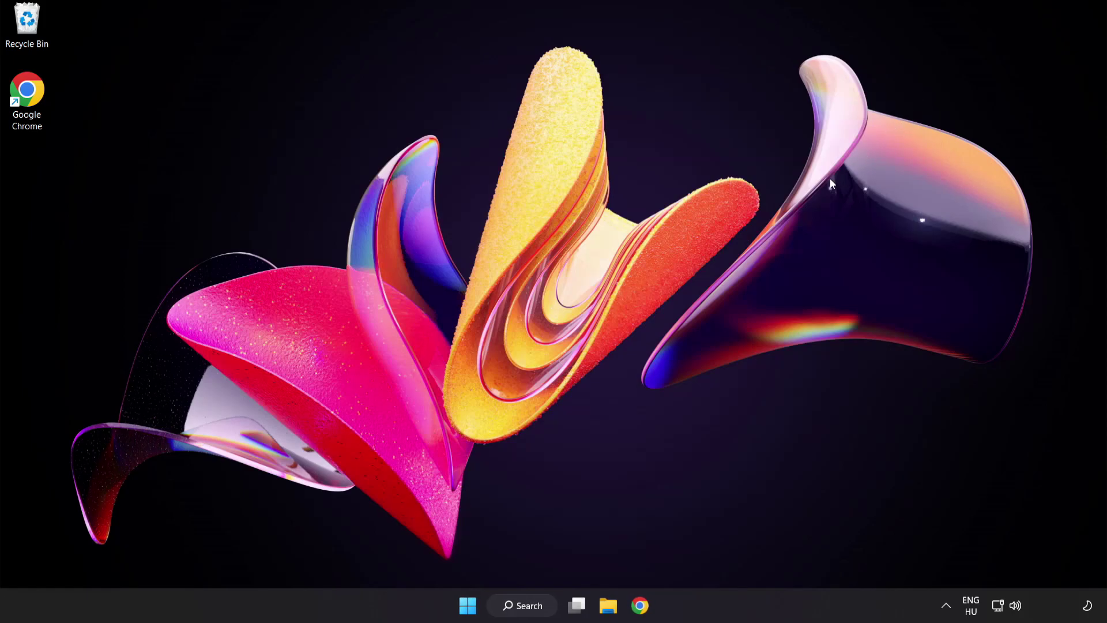
Search for 'update' and open the Windows Update settings page.
left_click(525, 611)
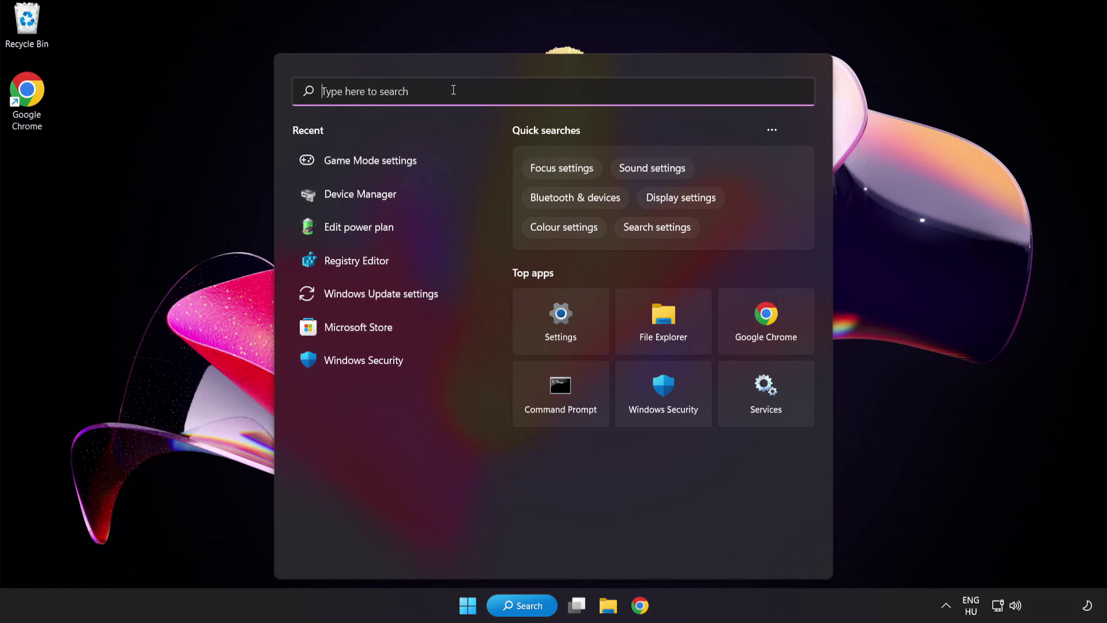
type("update")
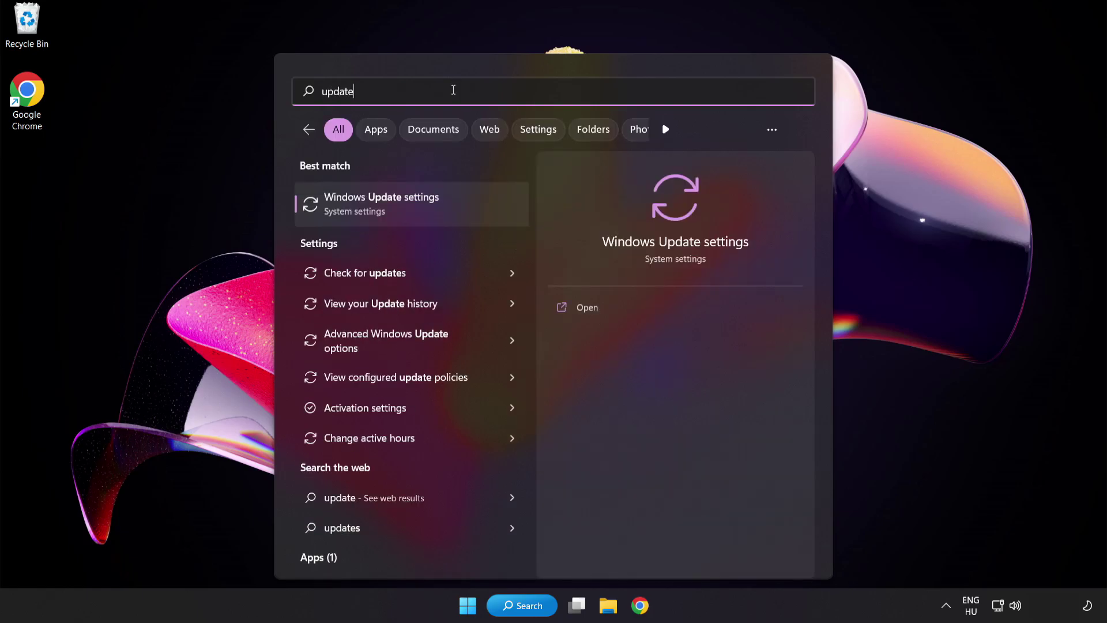
left_click(453, 200)
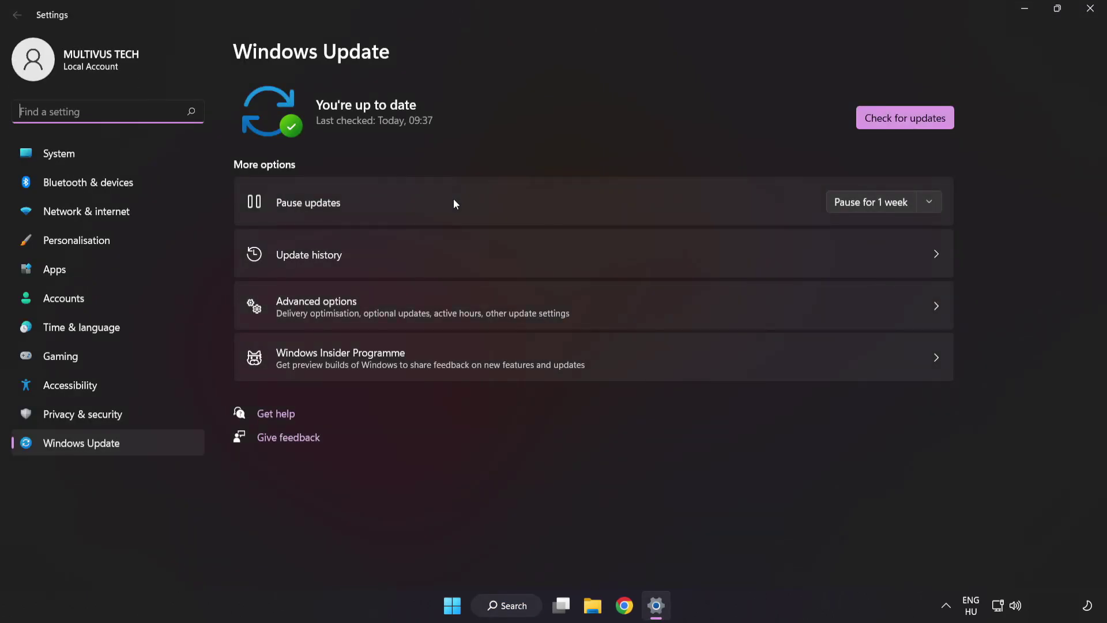
Check for updates, confirm the PC is up to date, and close Settings.
left_click(905, 125)
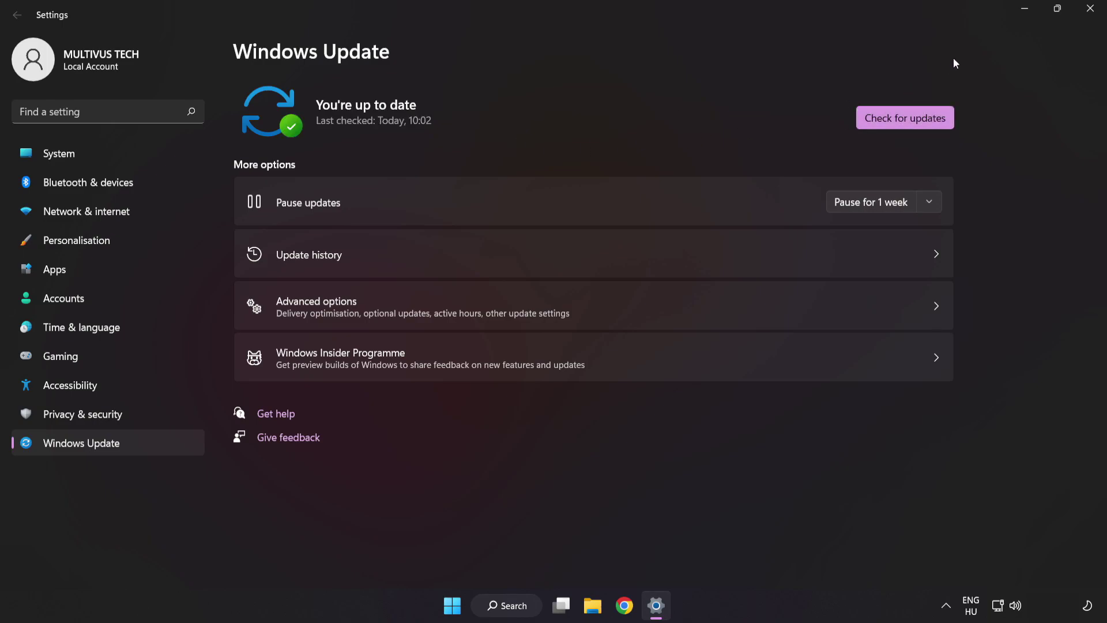
left_click(1090, 9)
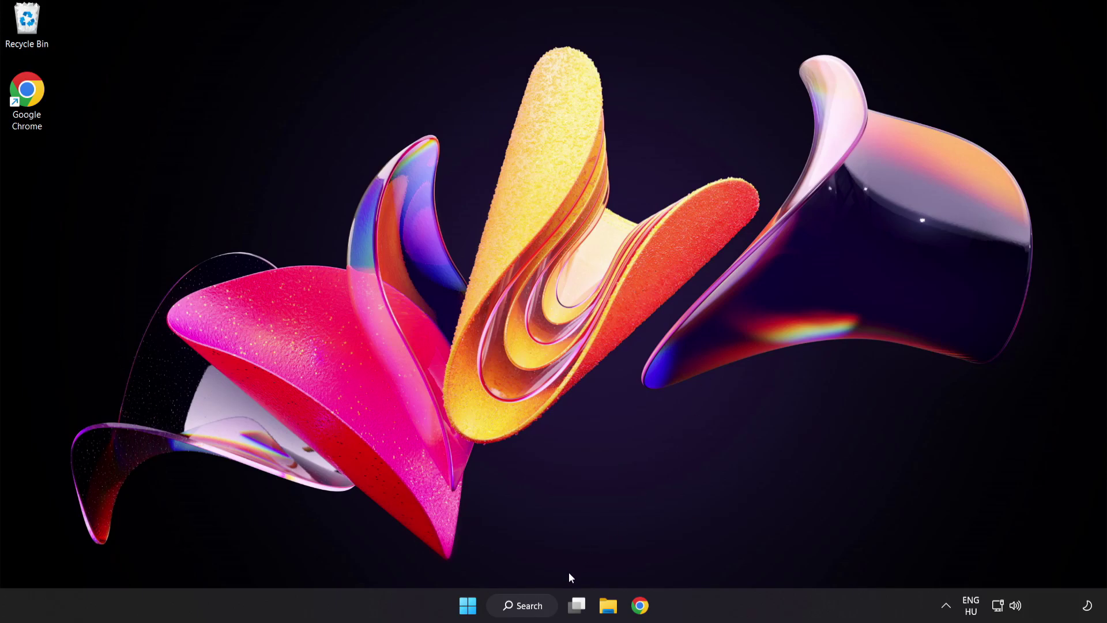
Search for 'regedit' from the taskbar and launch Registry Editor from Best match.
left_click(534, 609)
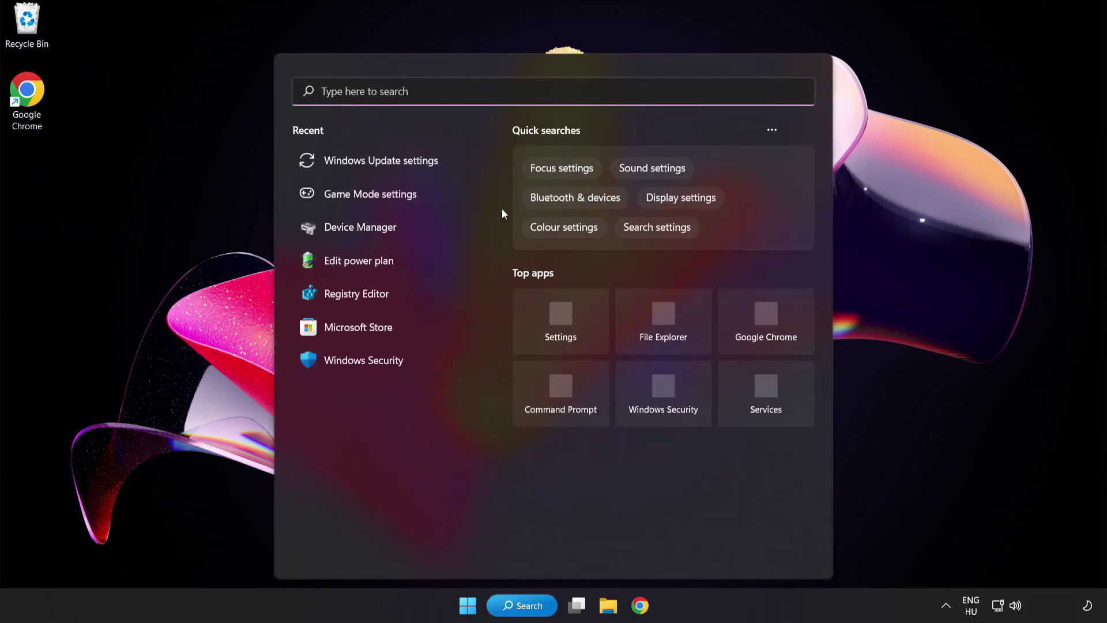
type("regedit")
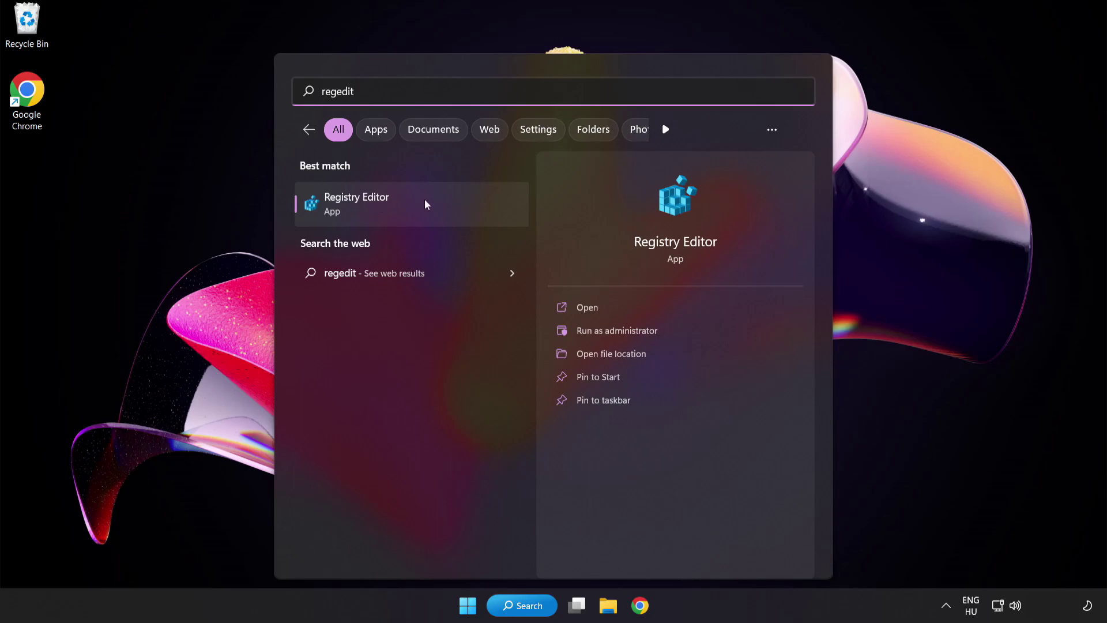
left_click(425, 200)
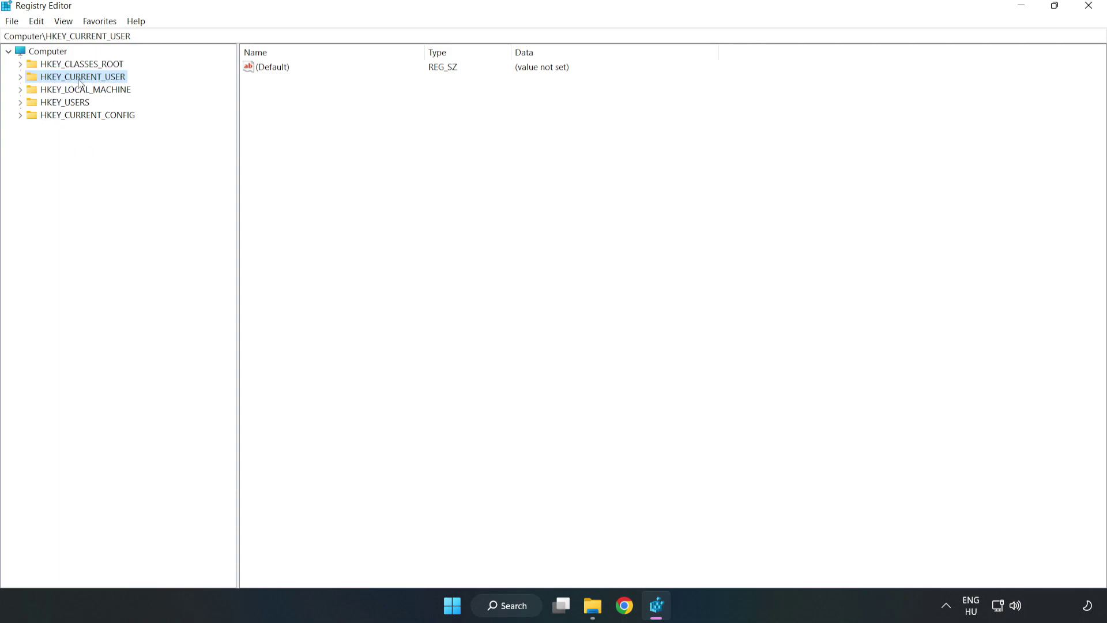
Navigate to HKEY_CURRENT_USER\System\GameConfigStore to display its GameDVR values.
left_click(20, 77)
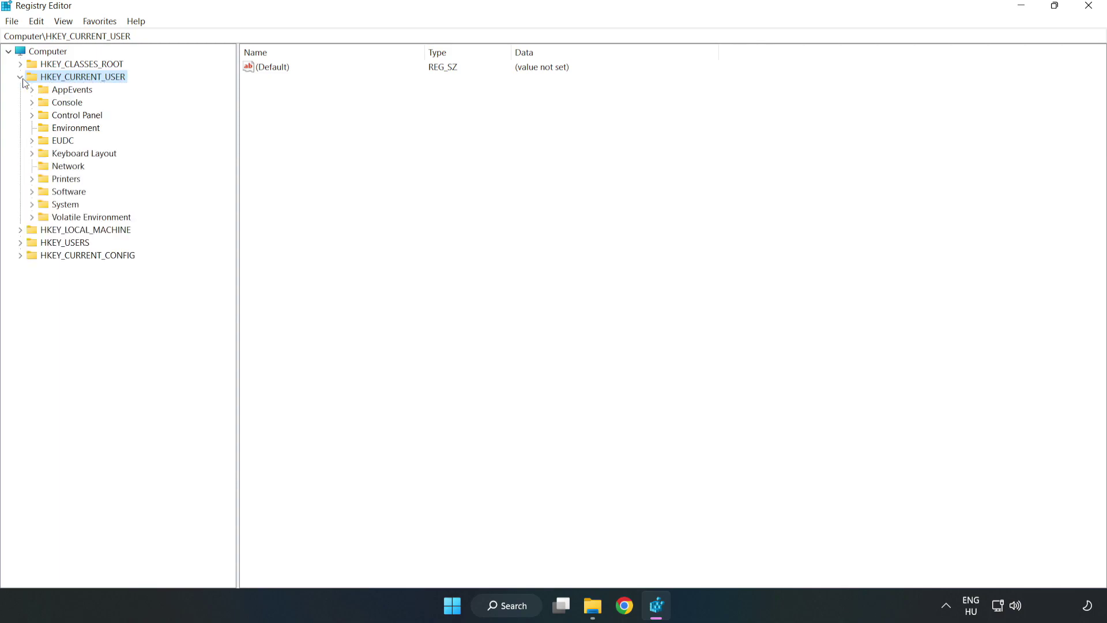
left_click(32, 204)
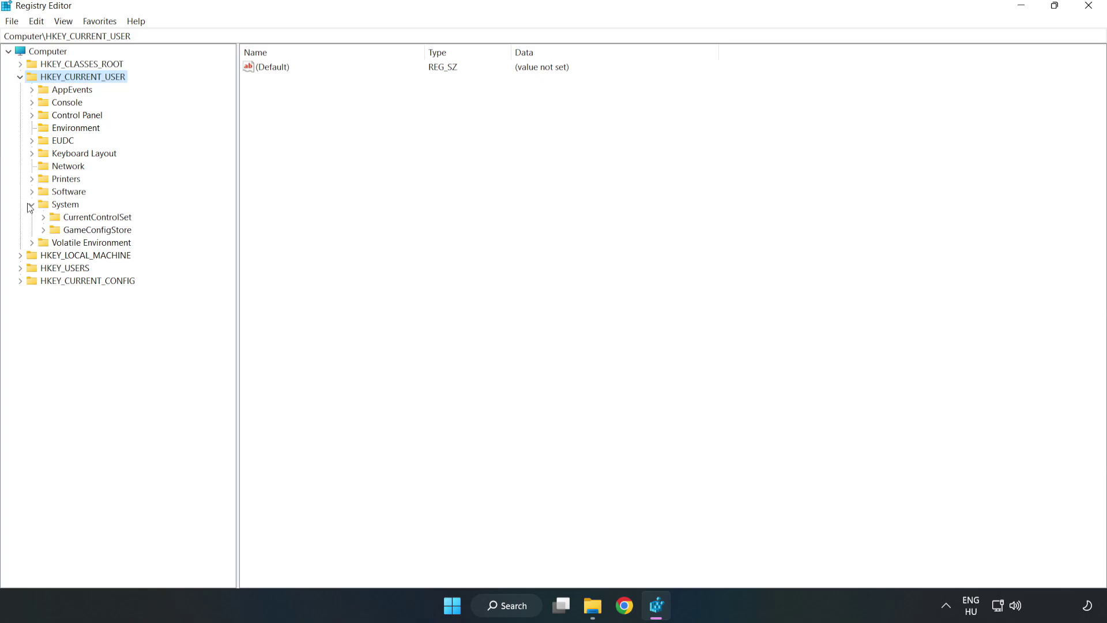
left_click(92, 230)
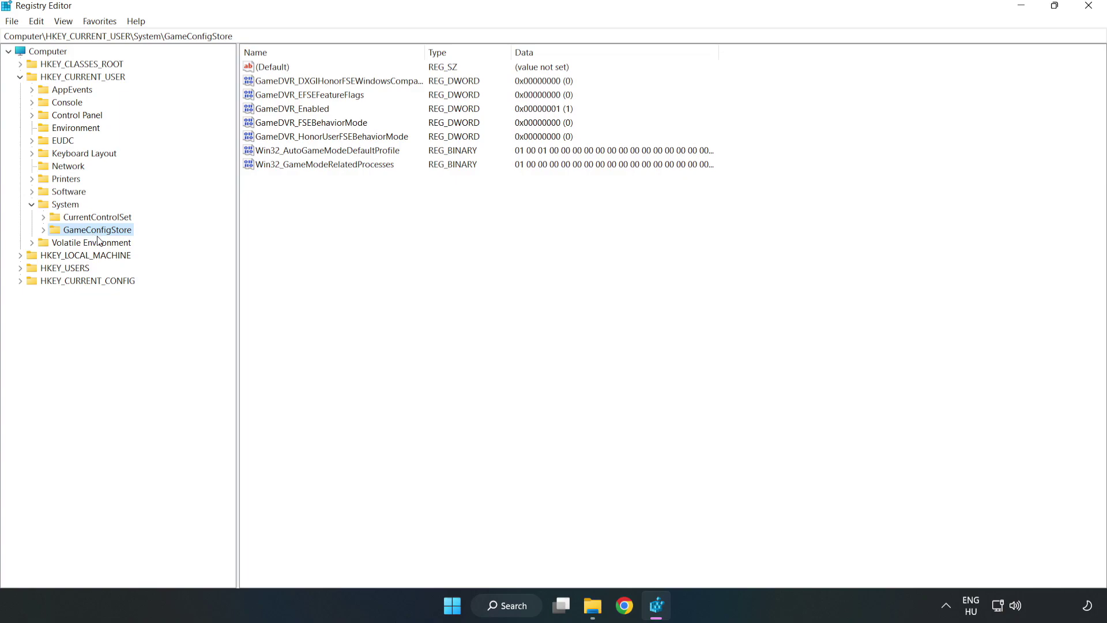
Change GameDVR_Enabled's value data from 1 to 0.
left_click(271, 110)
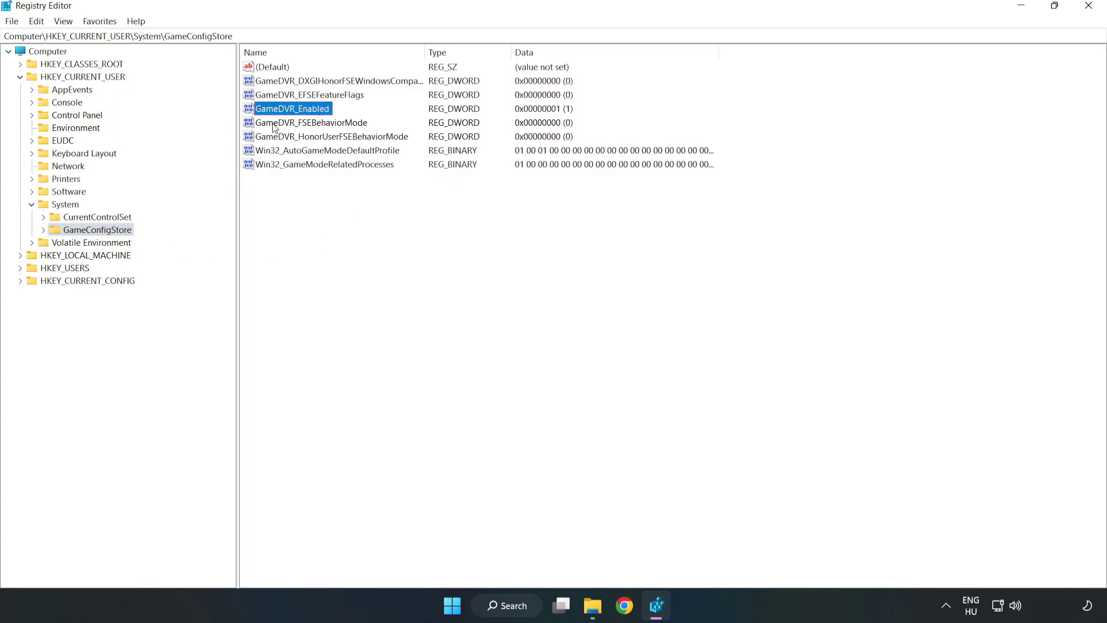
right_click(303, 114)
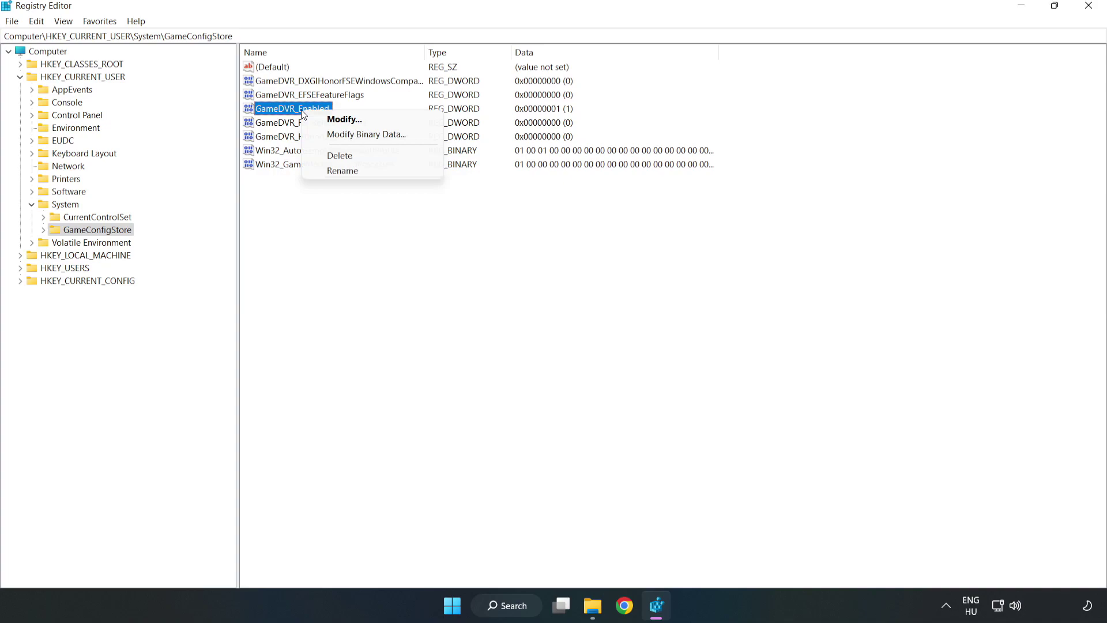
left_click(352, 120)
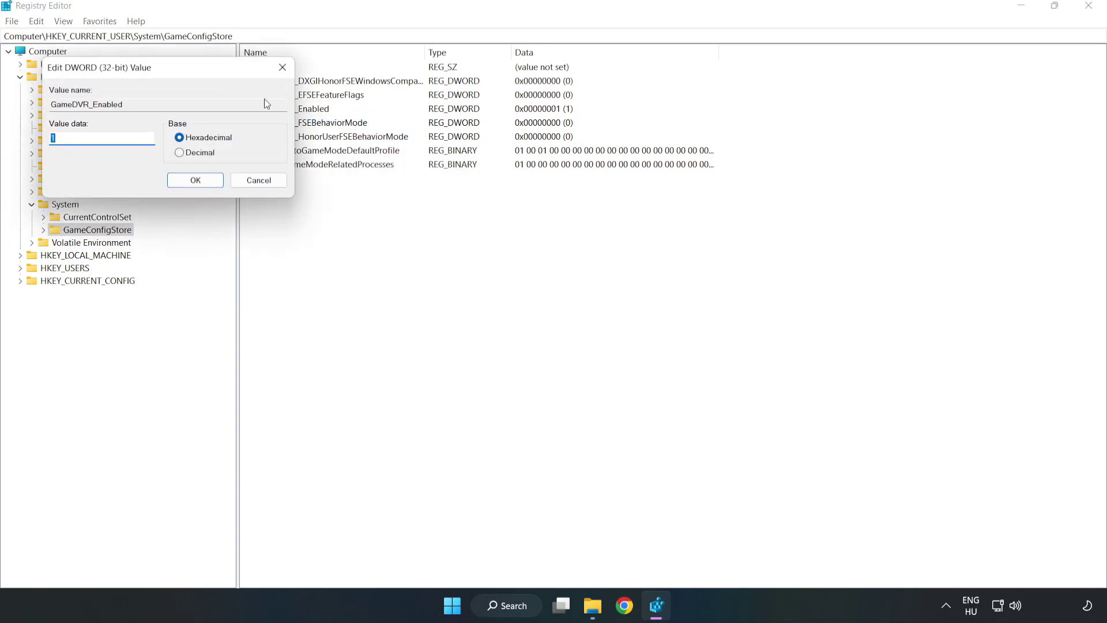
left_click_drag(222, 77, 618, 235)
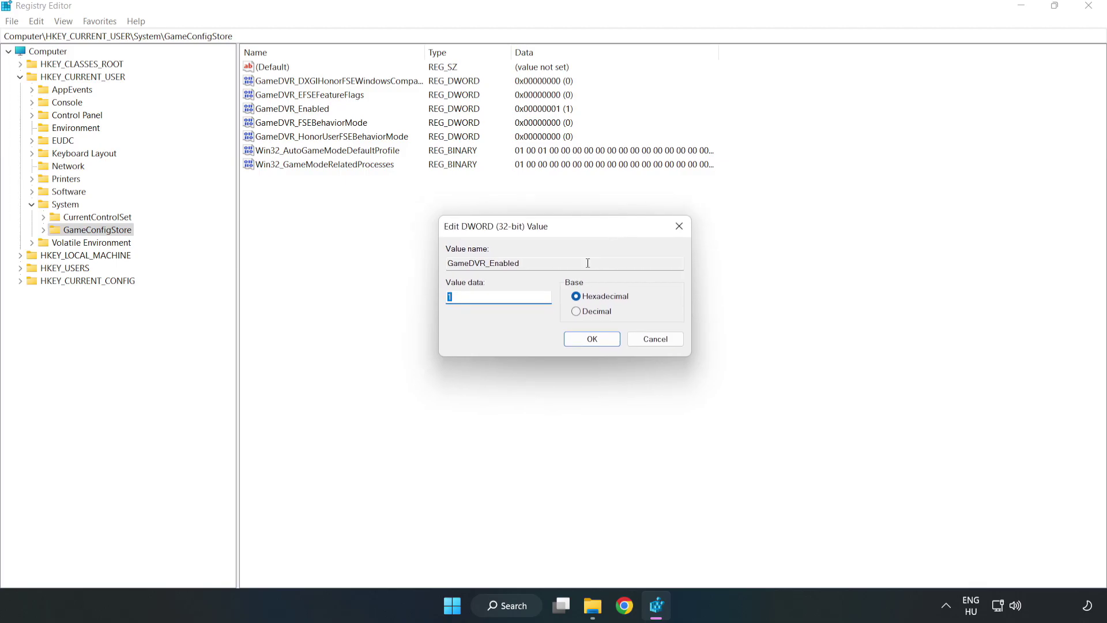
left_click_drag(463, 302, 424, 290)
type("0")
left_click(592, 341)
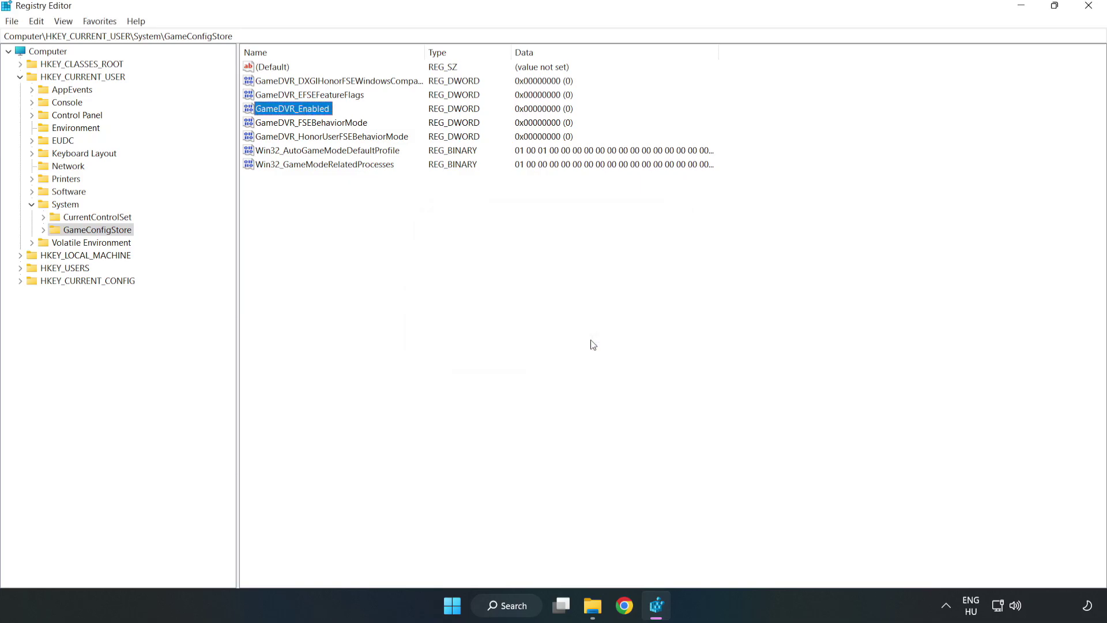
Collapse HKEY_CURRENT_USER and browse to HKLM\SOFTWARE\Microsoft\PolicyManager\default\ApplicationManagement\AllowGameDVR.
left_click(20, 77)
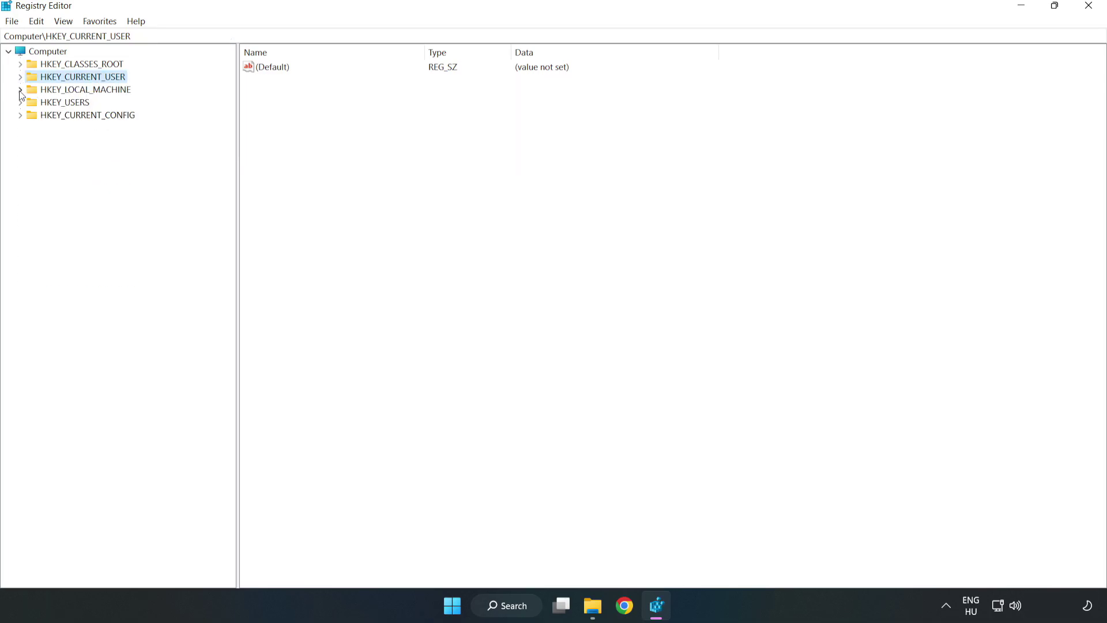
left_click(20, 91)
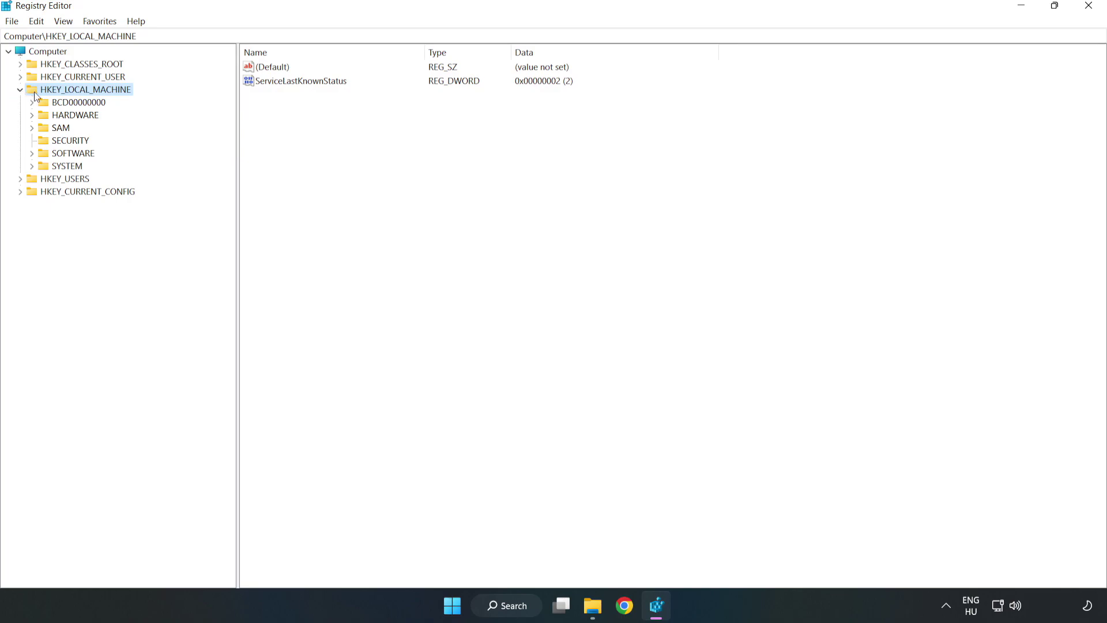
left_click(33, 153)
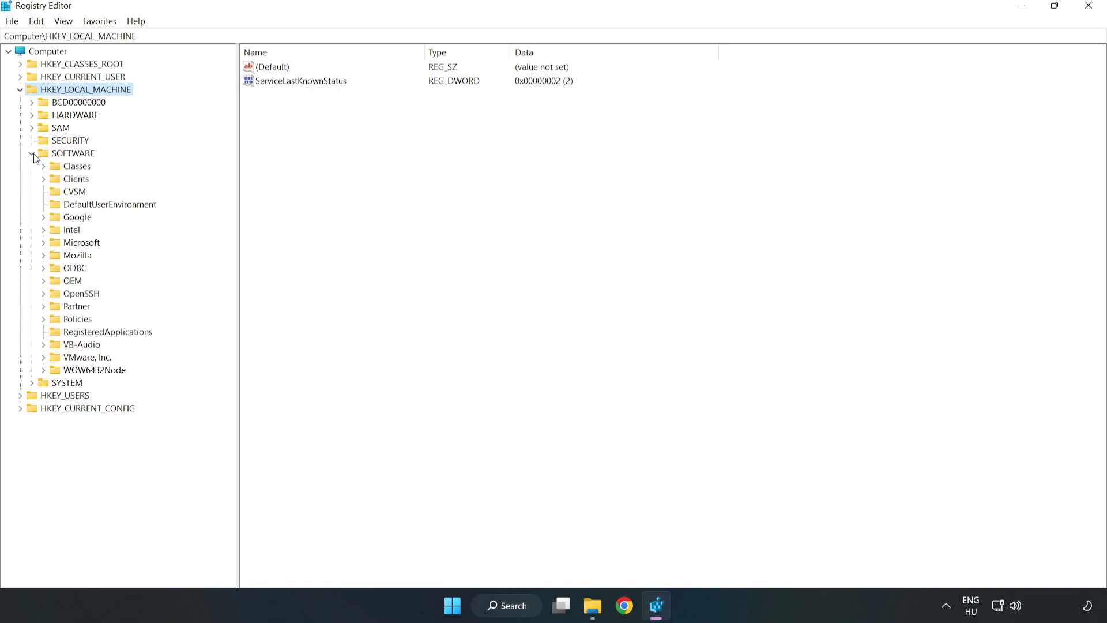
left_click(44, 245)
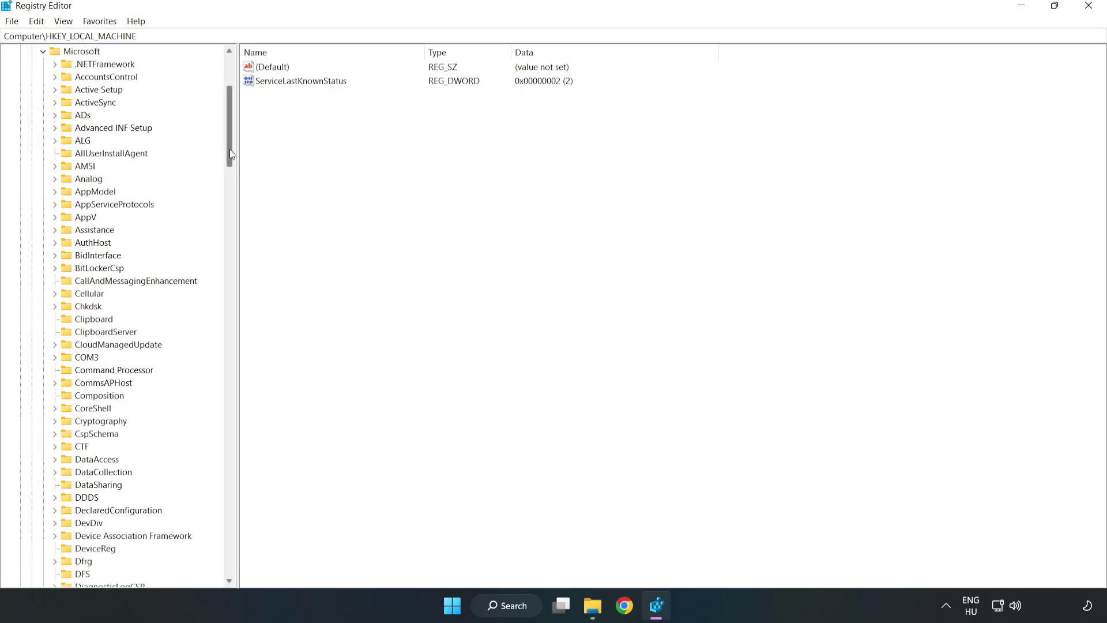
left_click_drag(230, 149, 249, 410)
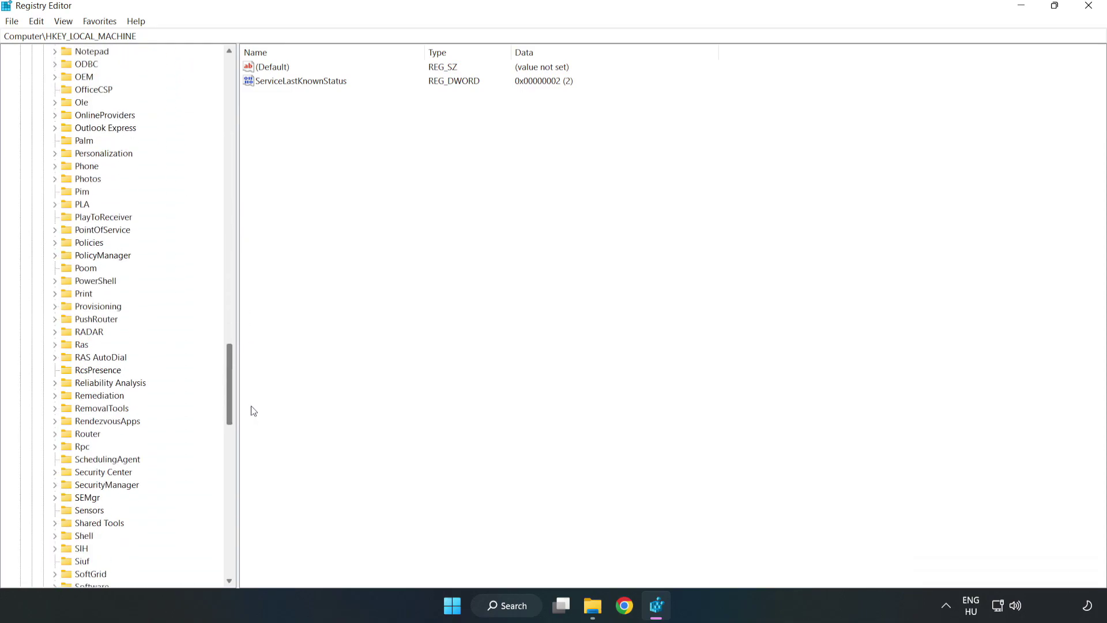
left_click(55, 256)
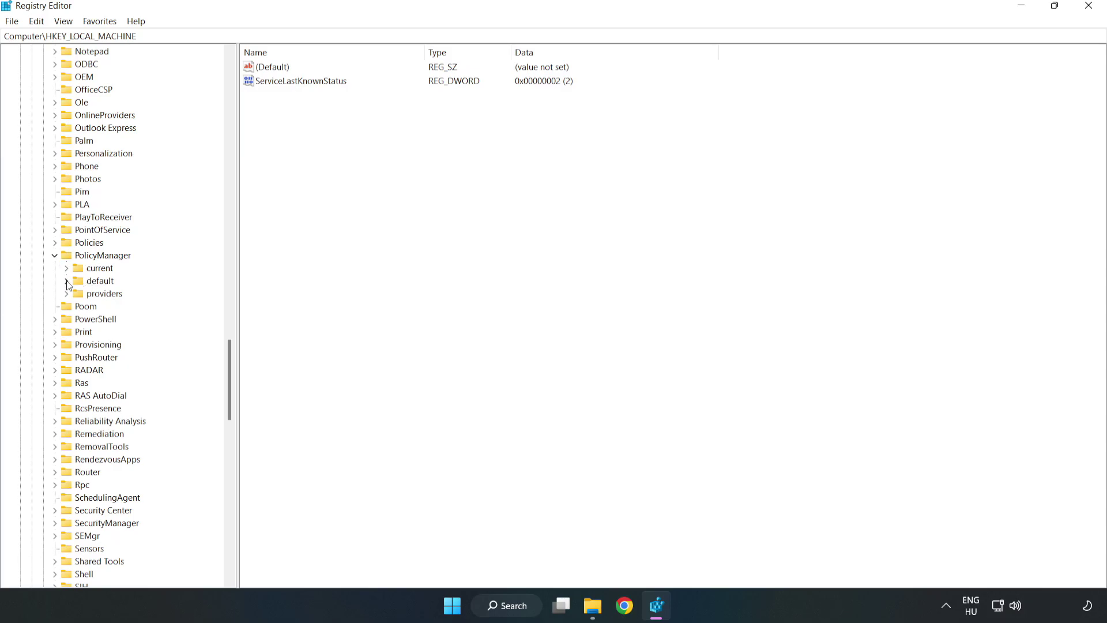
left_click(67, 281)
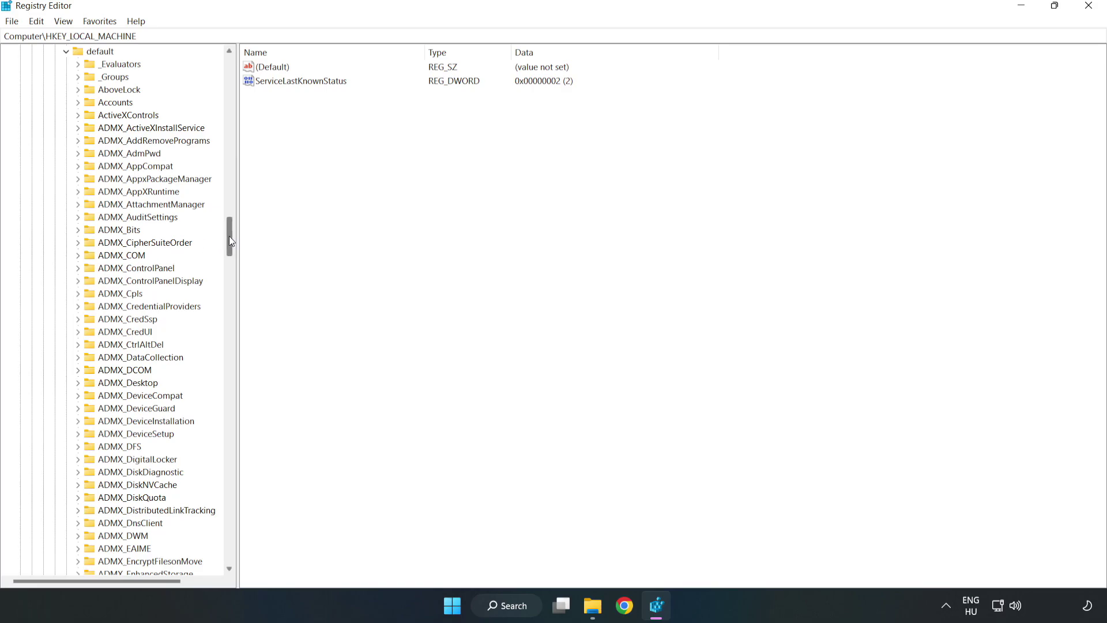
left_click_drag(230, 237, 225, 366)
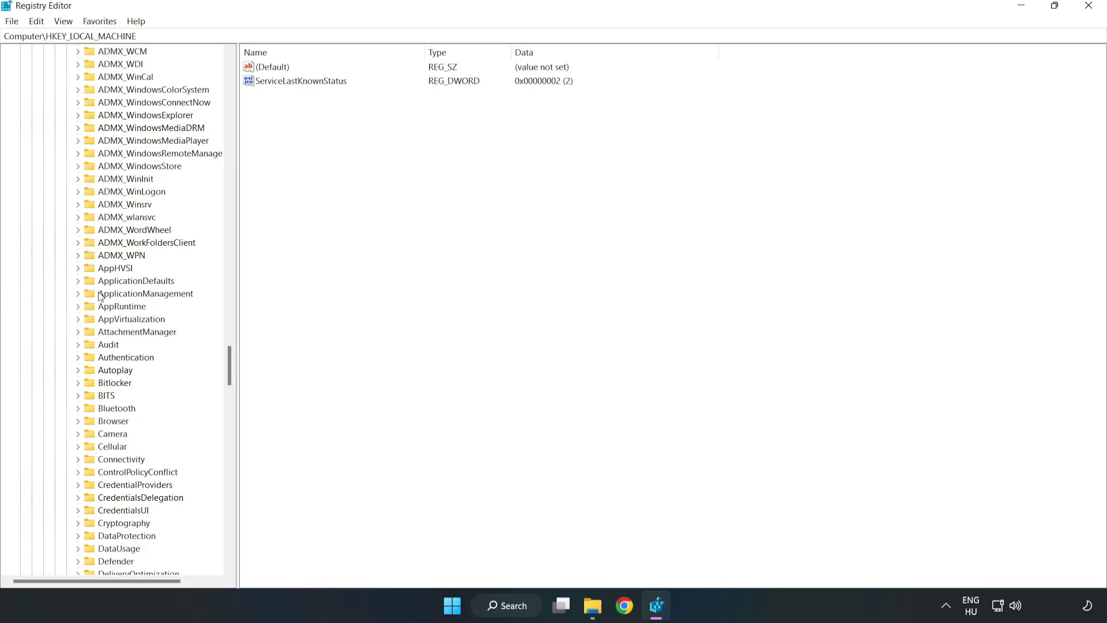
left_click(80, 293)
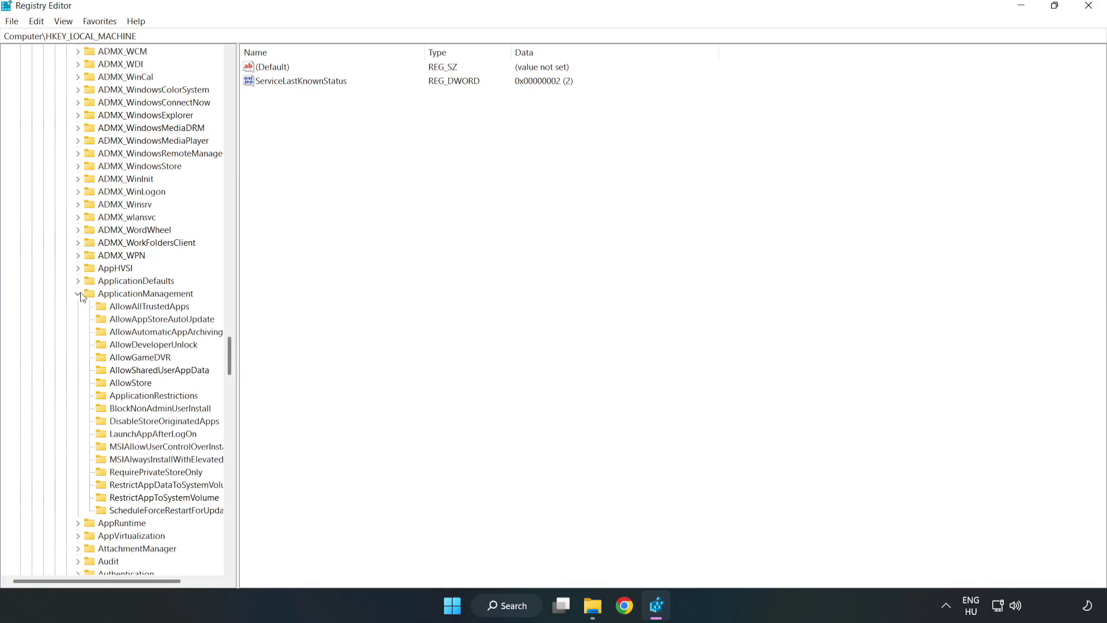
left_click(129, 358)
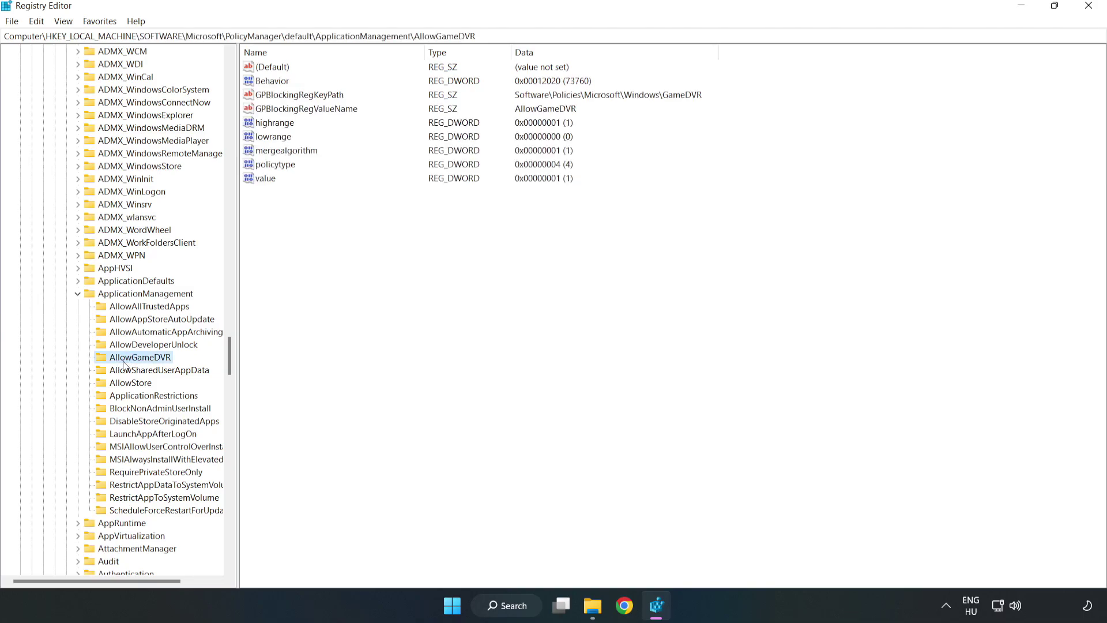
Change AllowGameDVR's value entry from 1 to 0 and close Registry Editor.
left_click(259, 180)
right_click(281, 184)
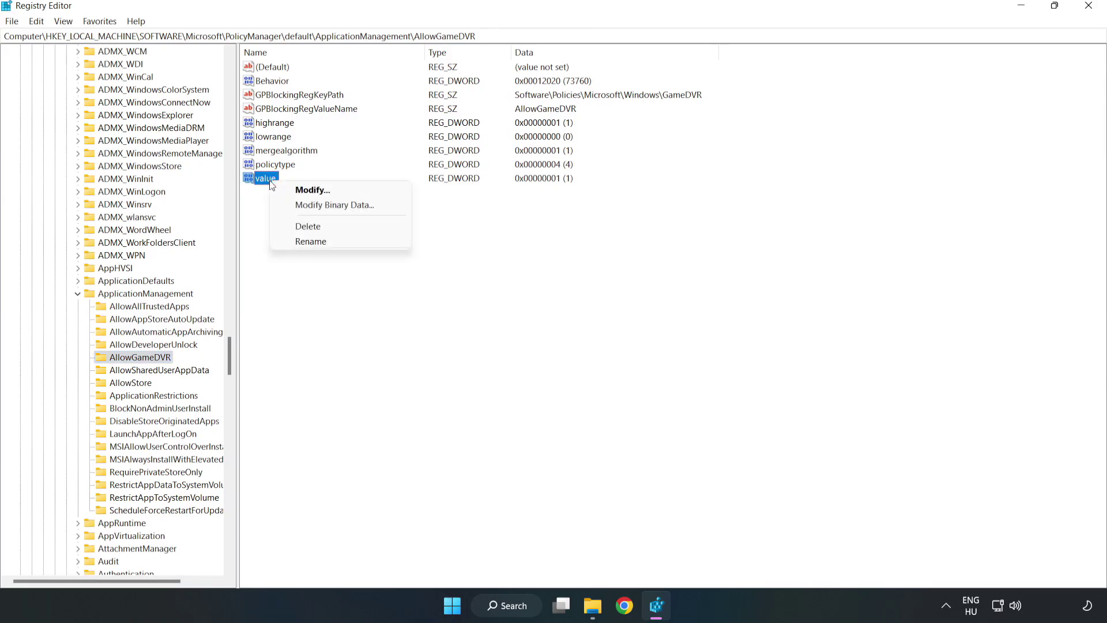
left_click(318, 194)
left_click_drag(200, 80, 563, 230)
left_click(443, 295)
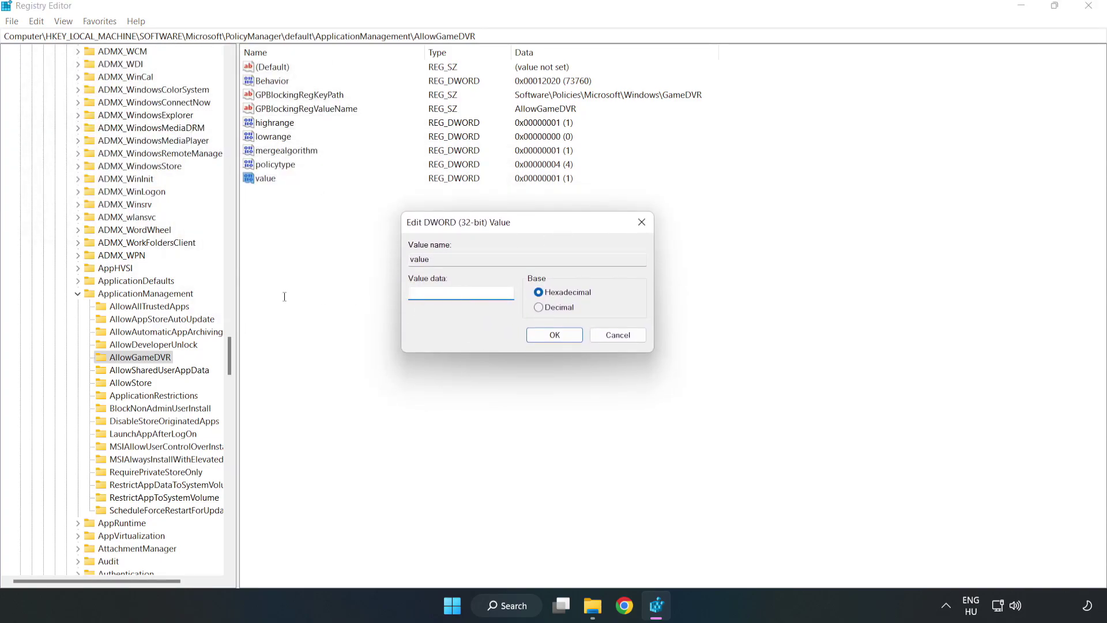
type("0")
left_click(555, 334)
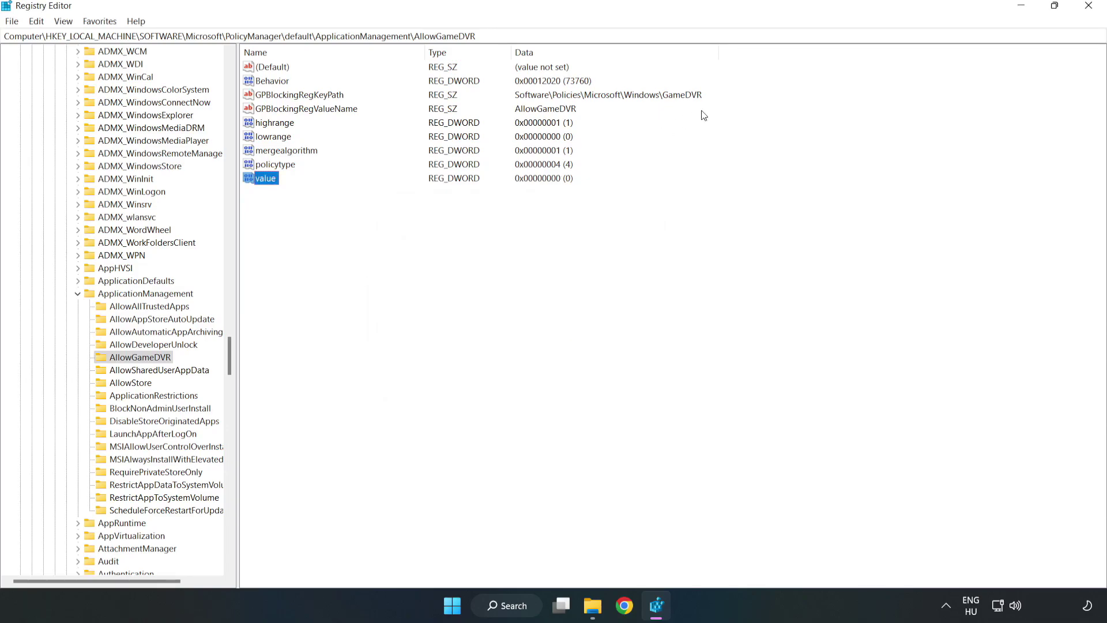
left_click(1088, 8)
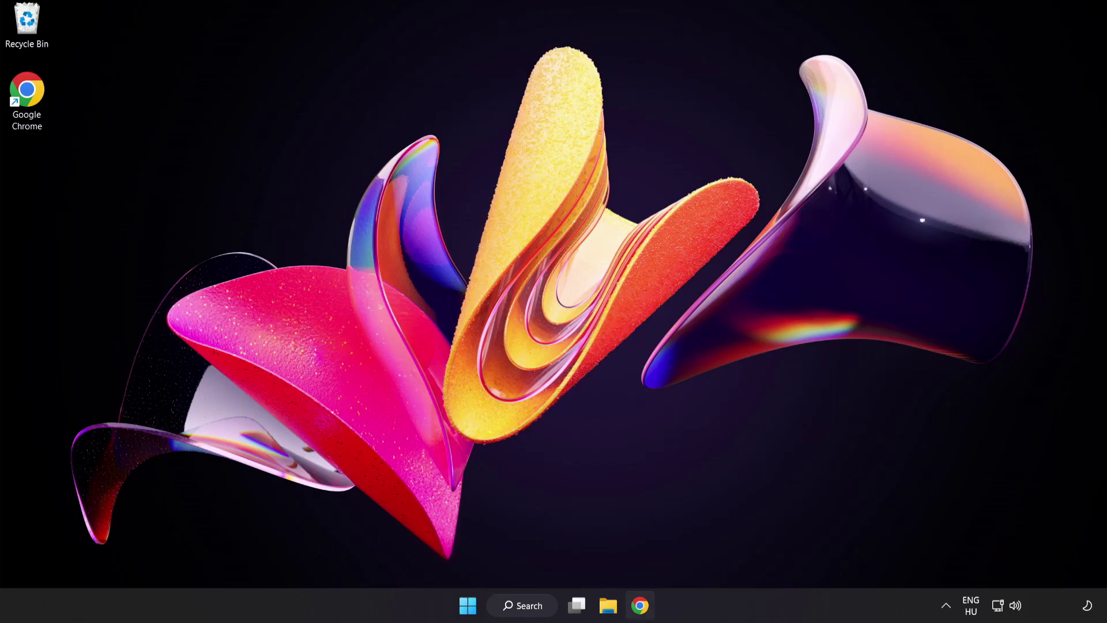
Return to Chrome's DirectX page, download the End-User Runtime Web Installer, and run dxwebsetup.exe.
left_click(639, 614)
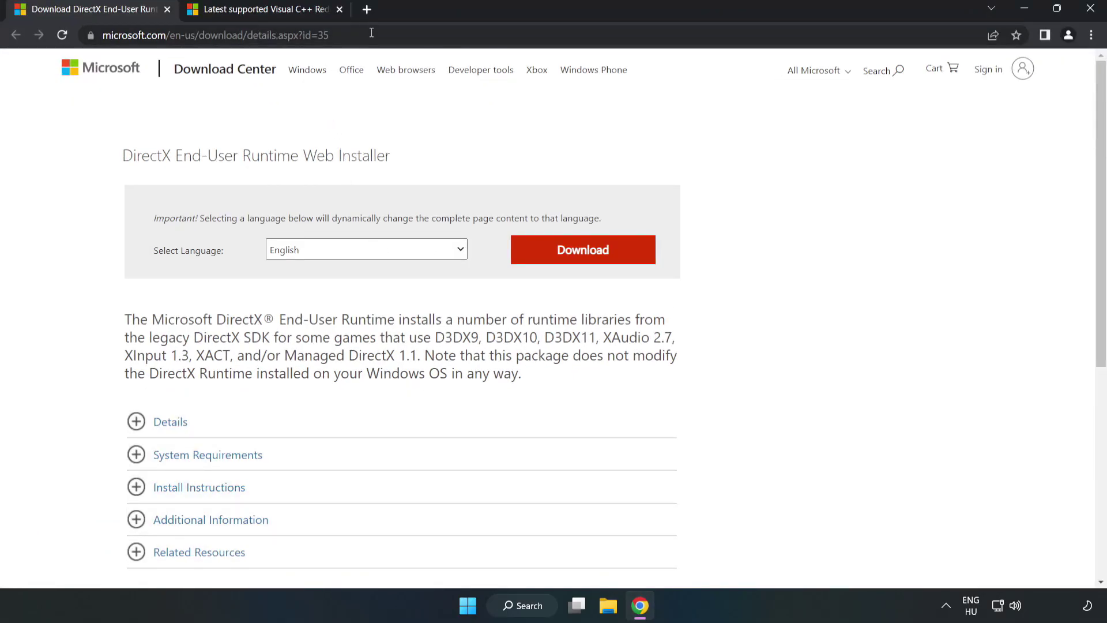
left_click(173, 35)
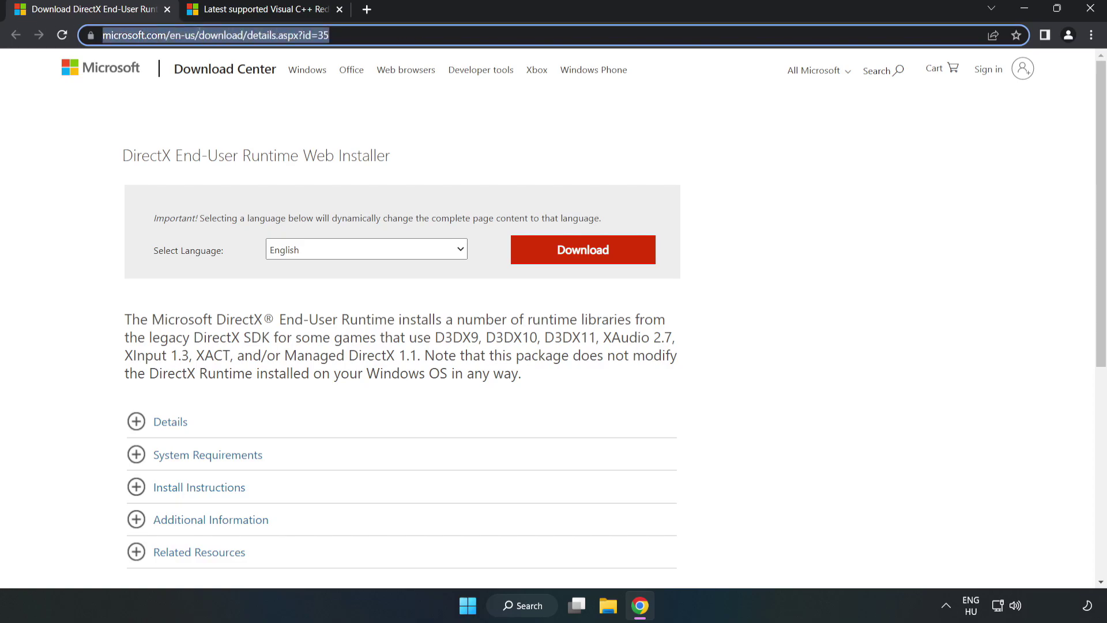
left_click(449, 137)
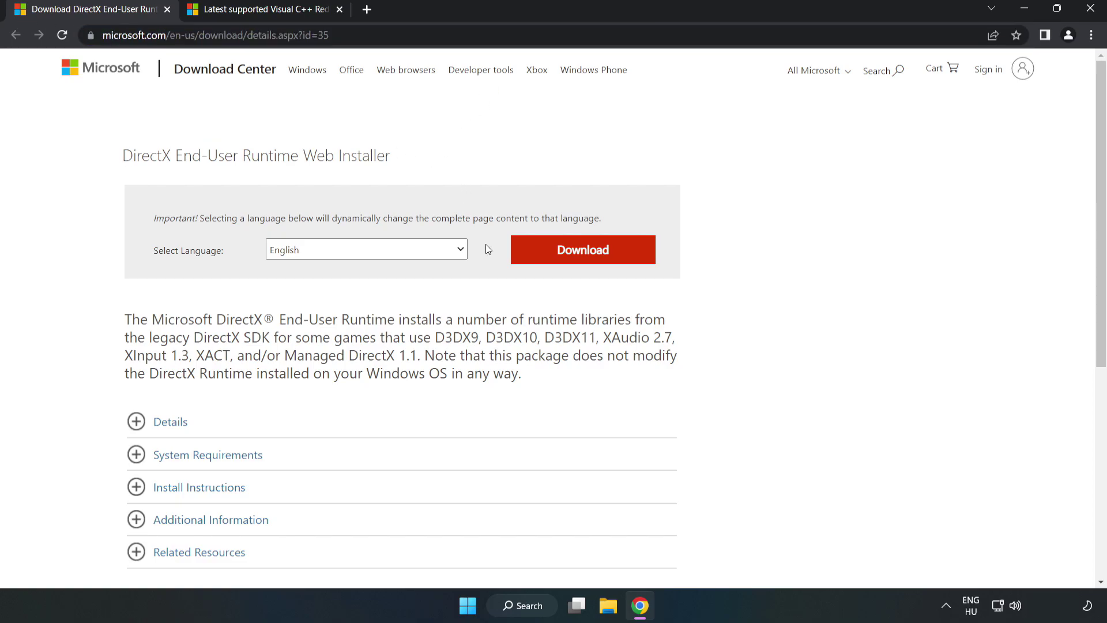
left_click(591, 264)
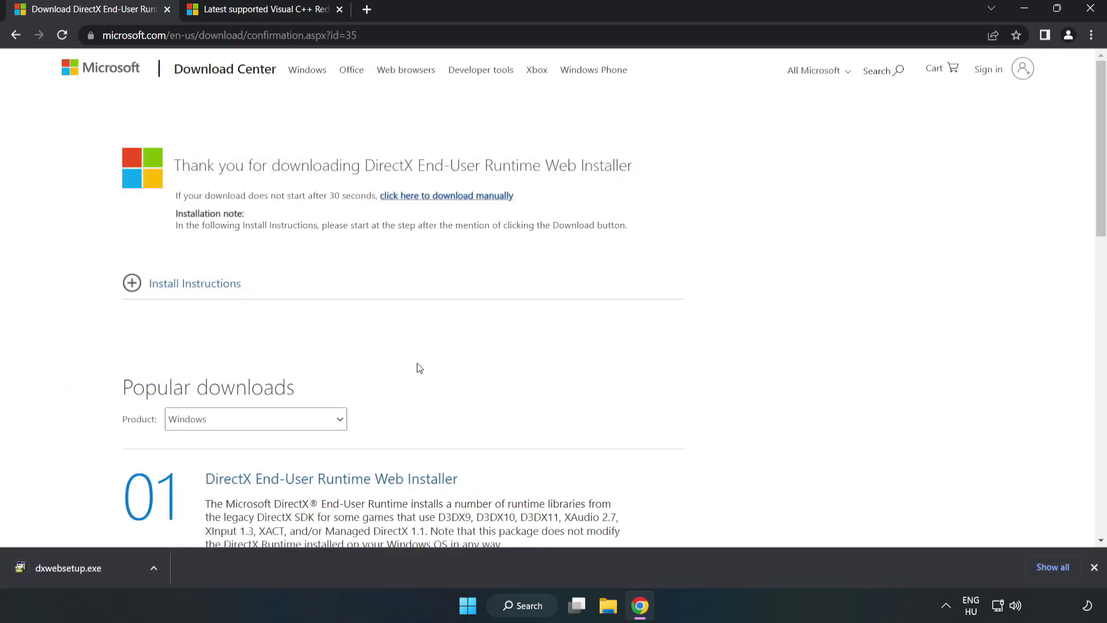
left_click(112, 571)
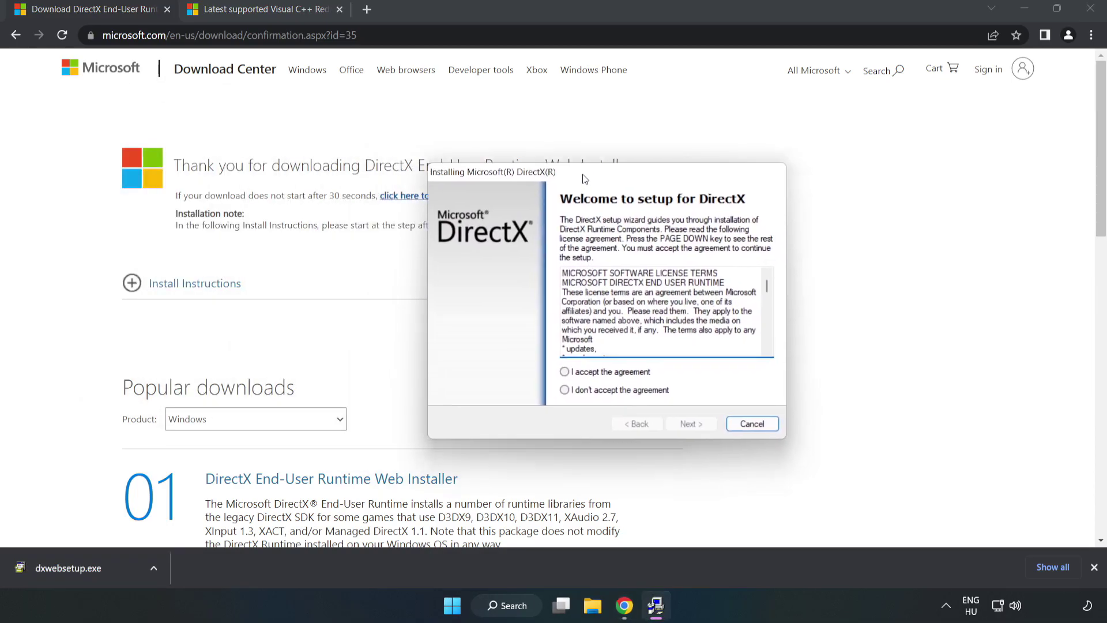
Accept the DirectX licence, untick the Bing Bar offer, and run setup through to Finish.
left_click_drag(711, 269, 712, 320)
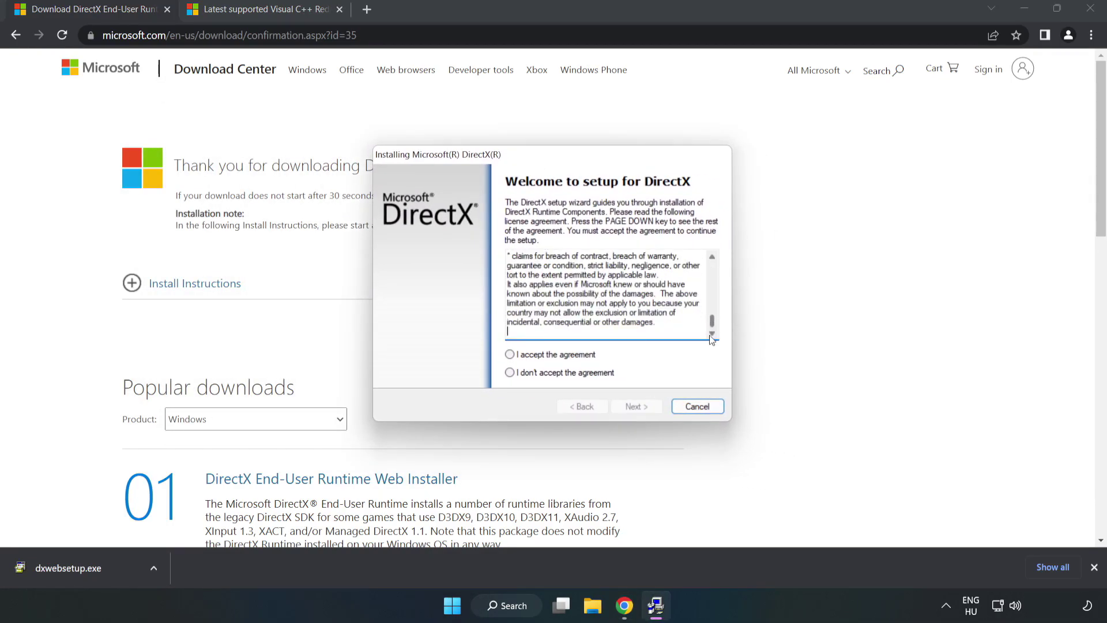
left_click(510, 355)
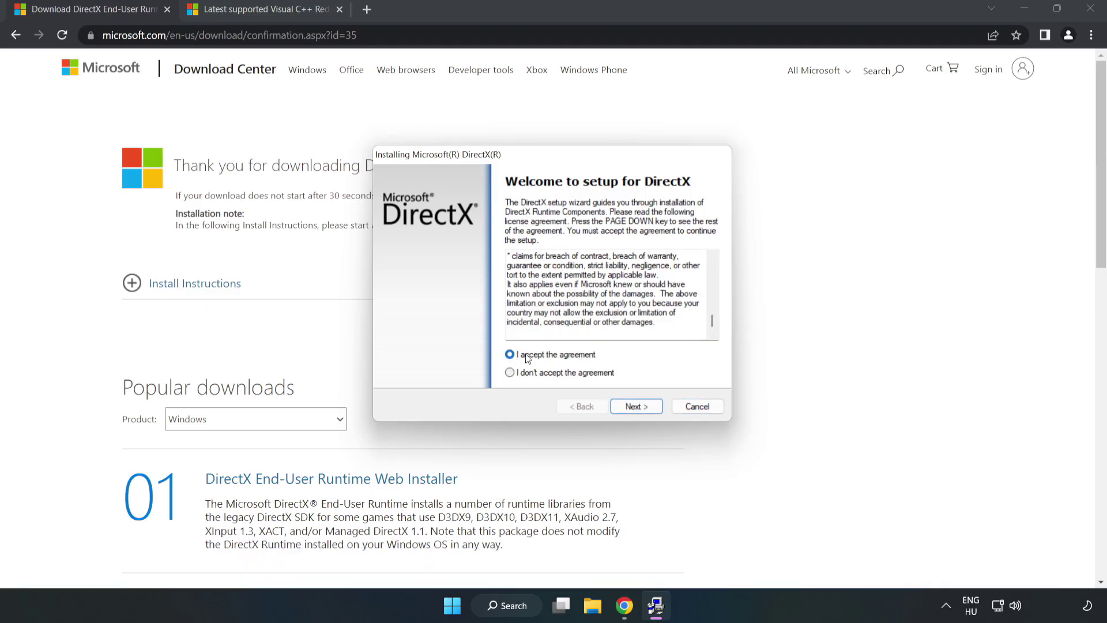
left_click(642, 407)
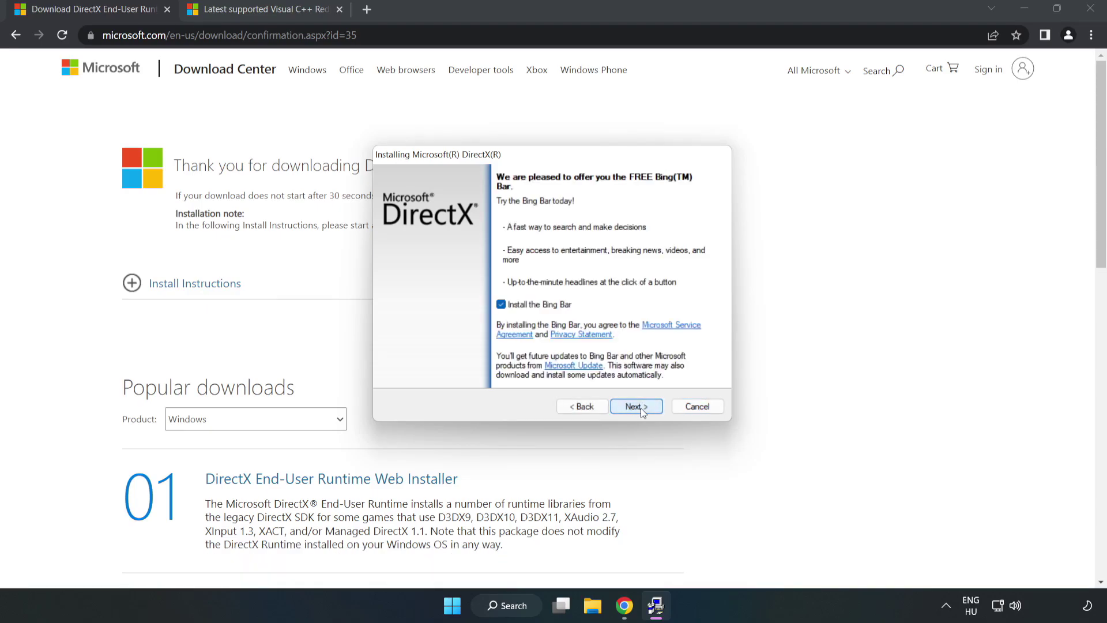
left_click(500, 304)
left_click(638, 405)
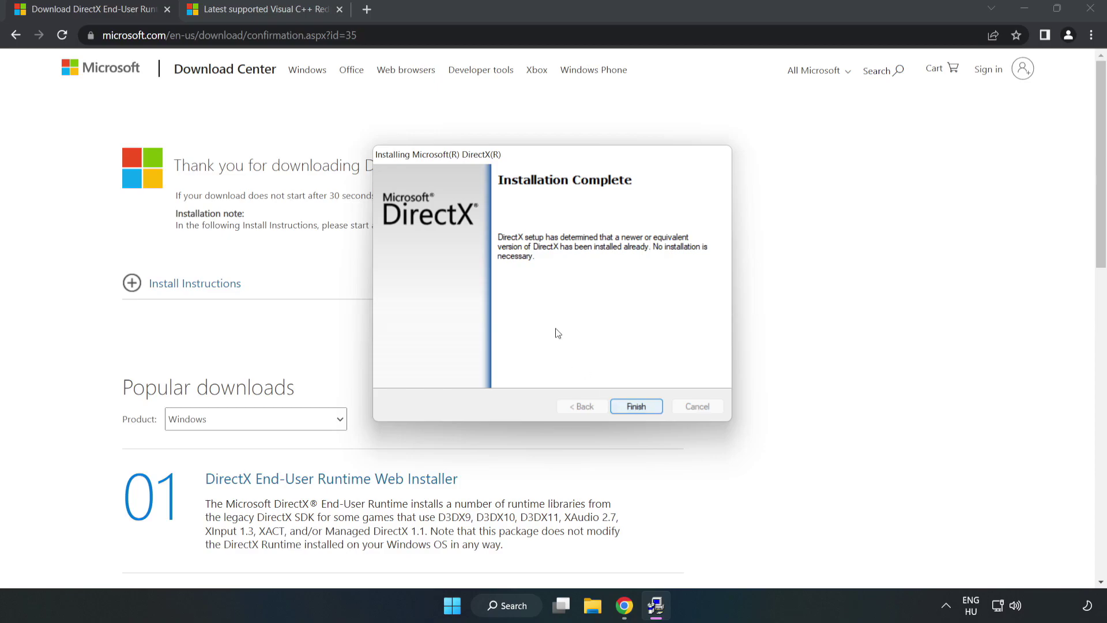
left_click(636, 407)
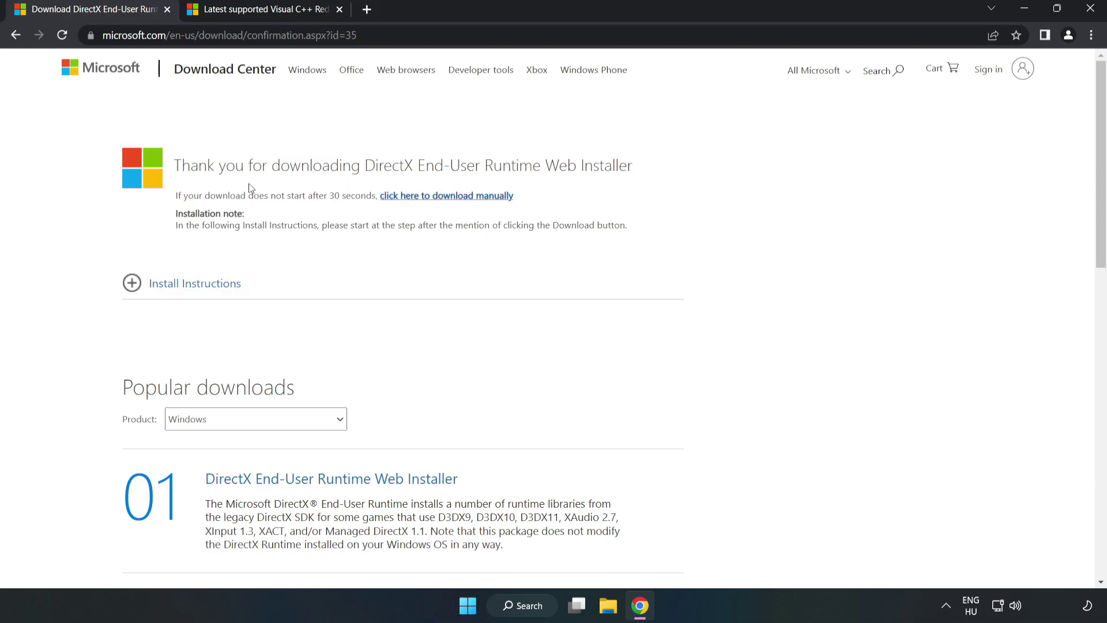
Close the DirectX download tab and scroll the Microsoft Learn page to the redistributable table.
left_click(168, 11)
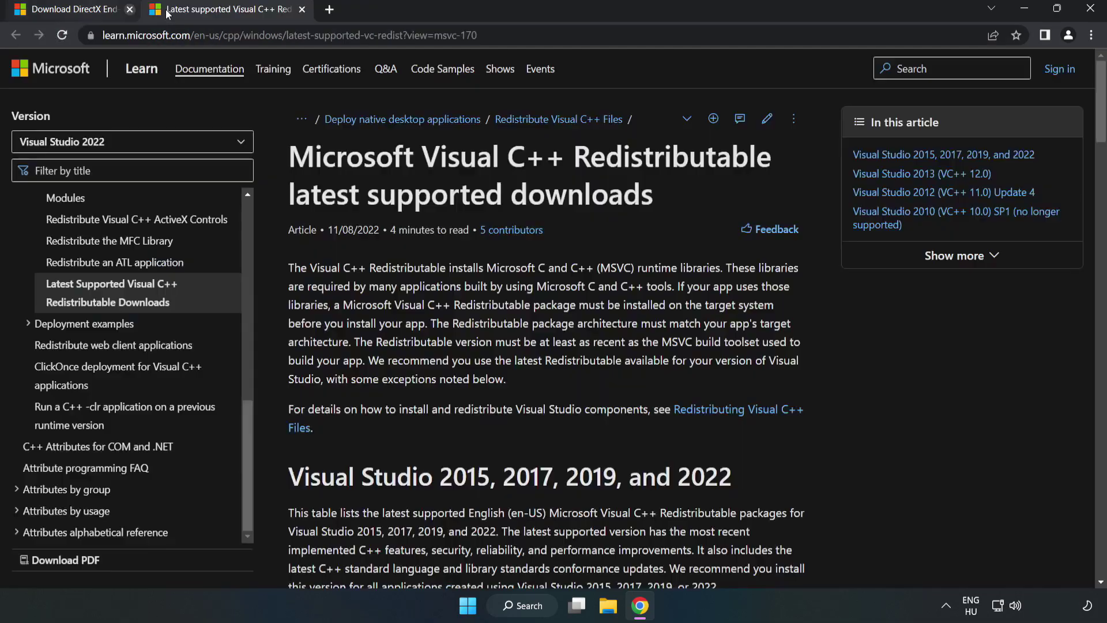
left_click(469, 34)
left_click(568, 192)
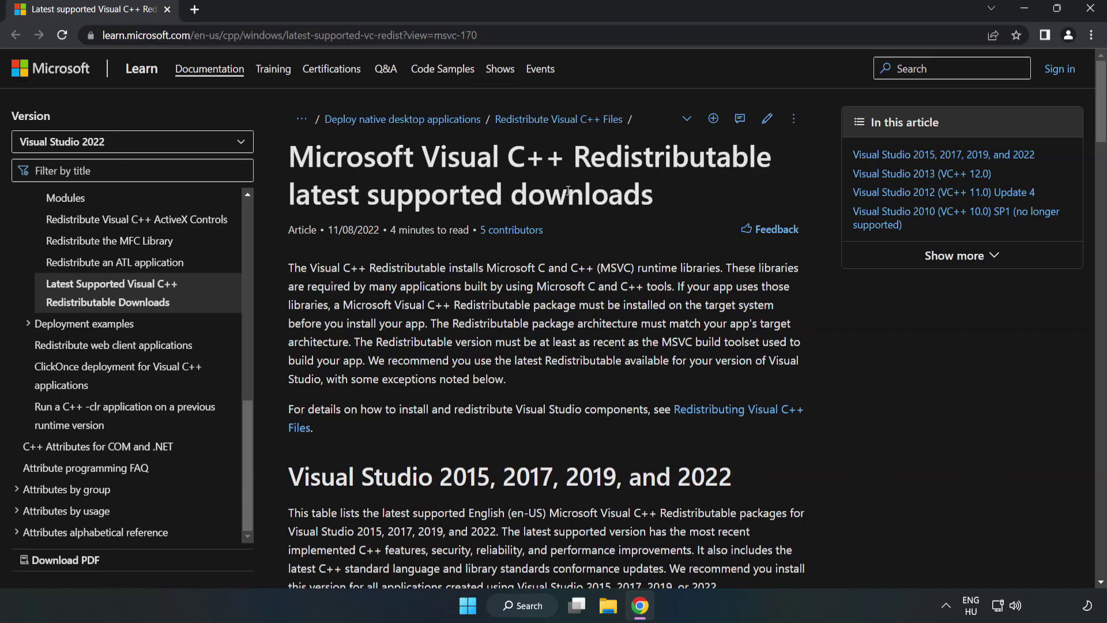
left_click_drag(1101, 123, 1101, 177)
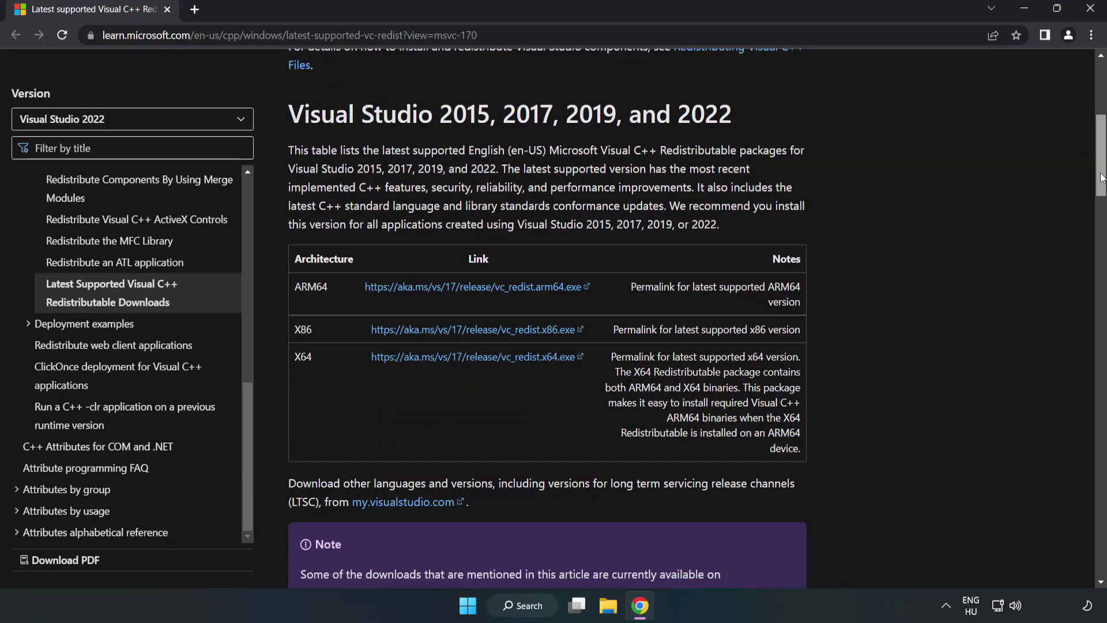
Download the ARM64 and x86 VC_redist installers, allow multiple downloads, and open the ARM64 one.
left_click(476, 289)
left_click(489, 330)
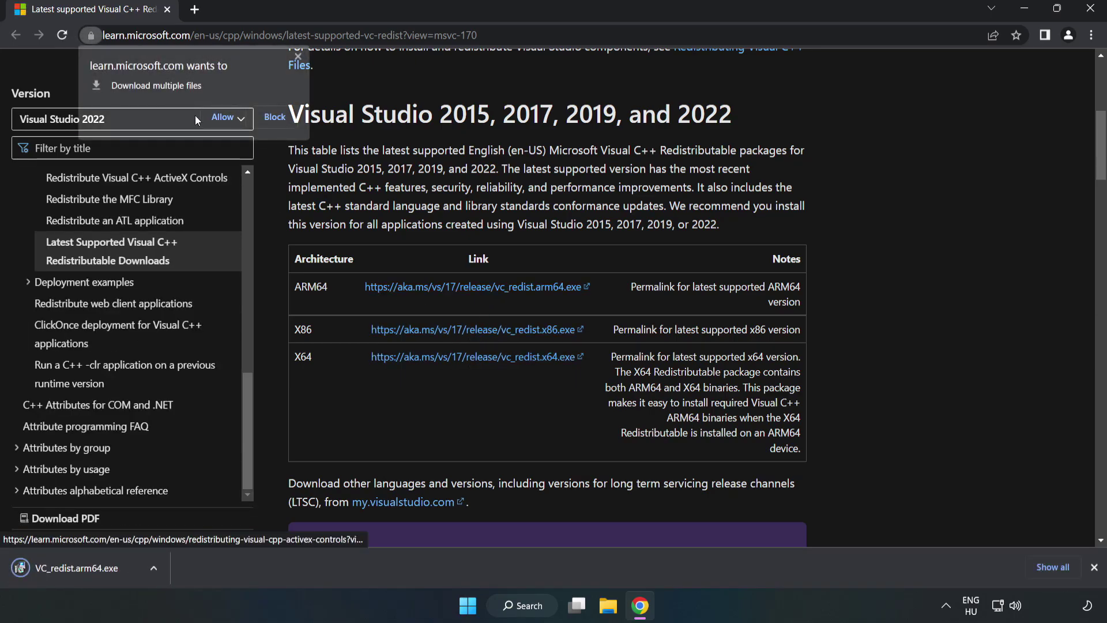
left_click(224, 116)
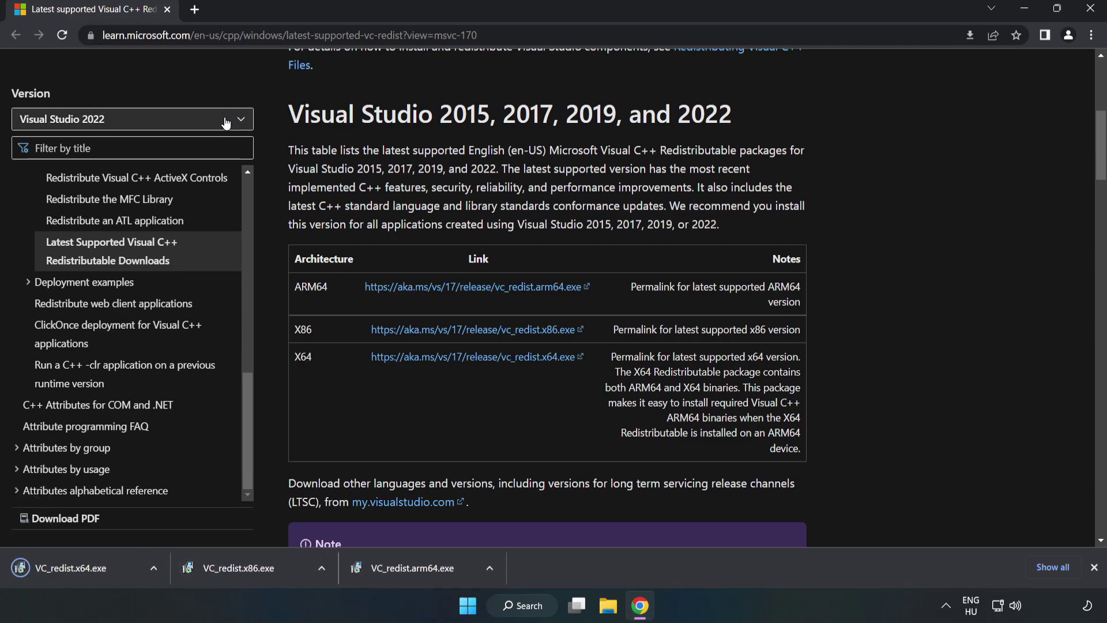
left_click(423, 572)
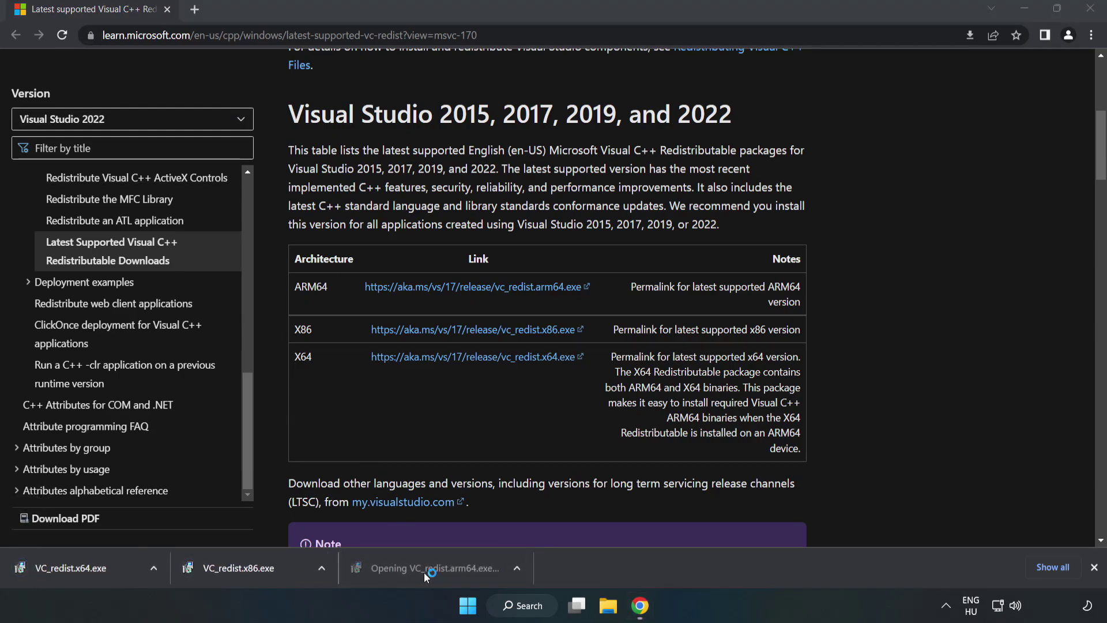
Agree to the licence and attempt the ARM64 install, closing it after it fails.
left_click_drag(709, 282, 709, 339)
left_click(487, 361)
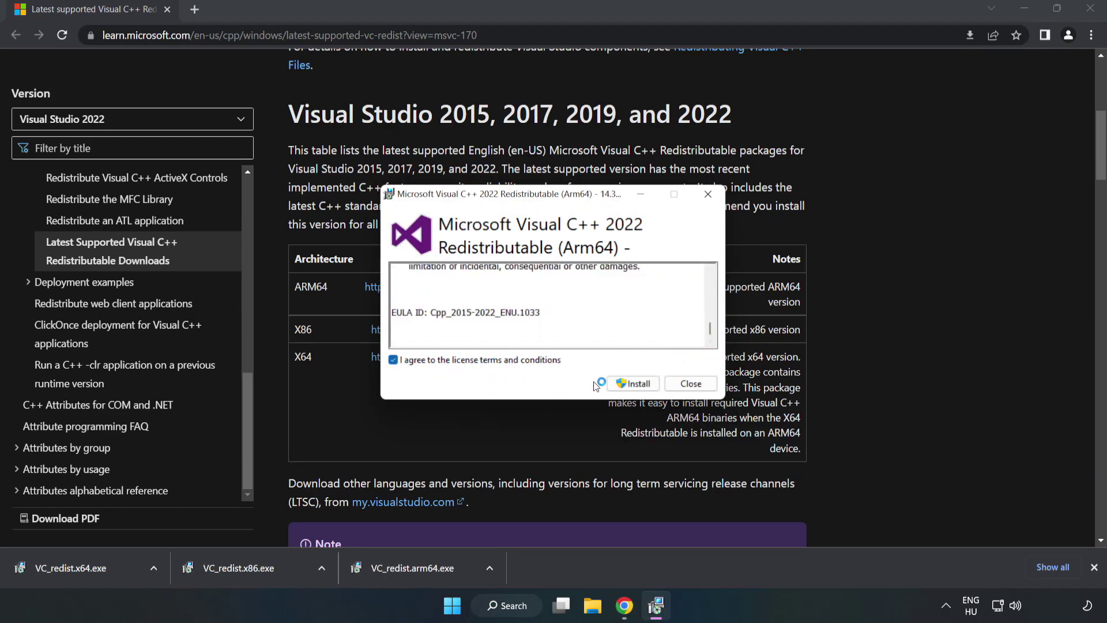
left_click(634, 389)
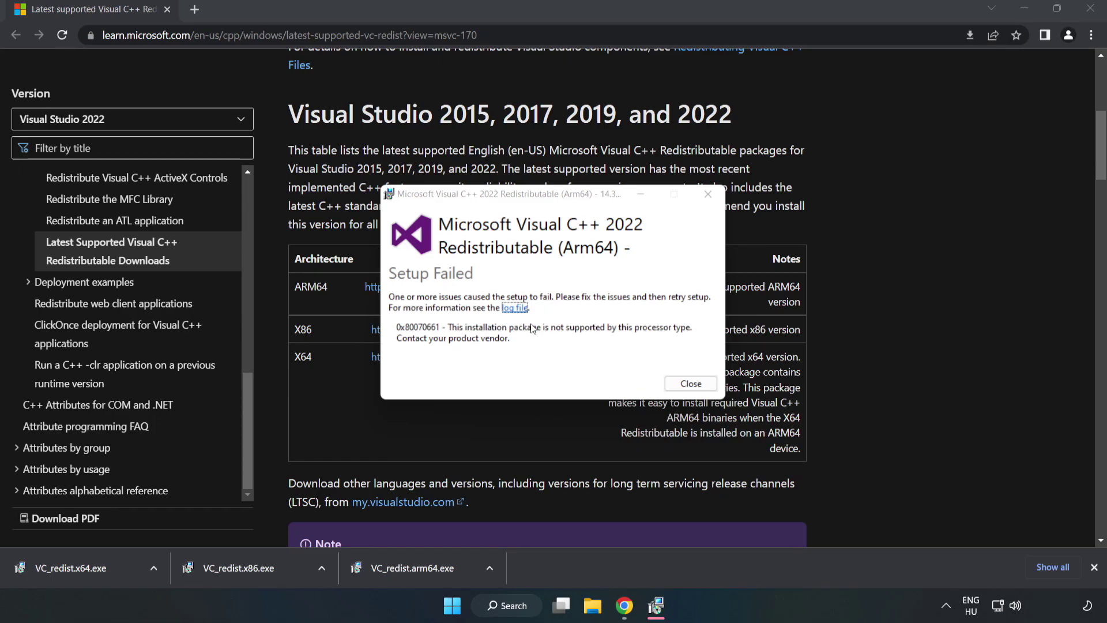
left_click(691, 383)
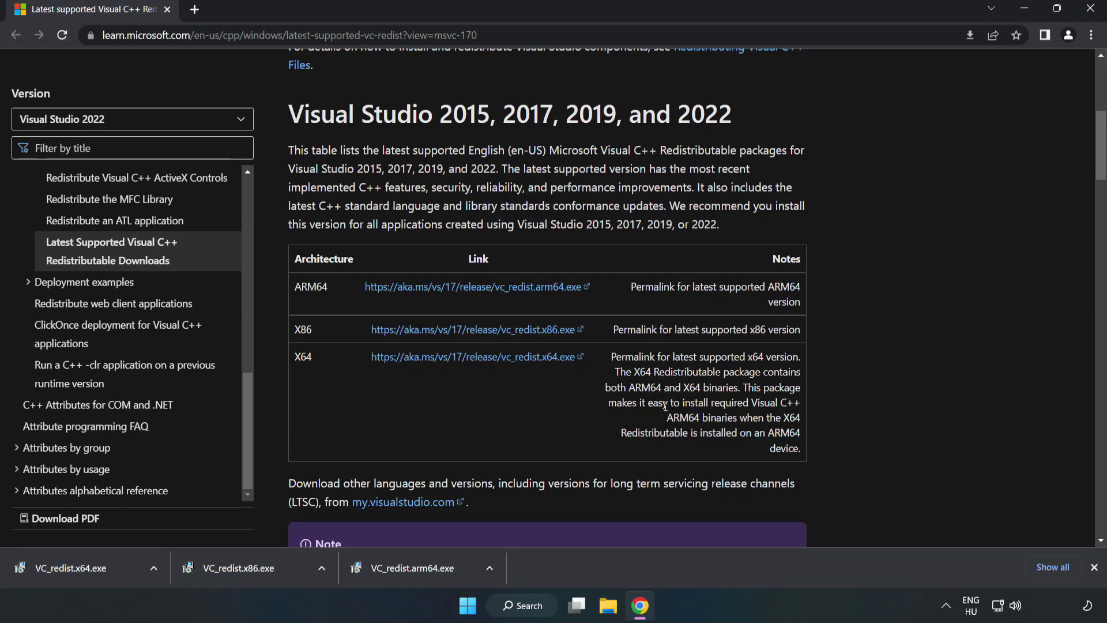
Install the x86 and x64 redistributables successfully, closing setup without restarting.
left_click(263, 566)
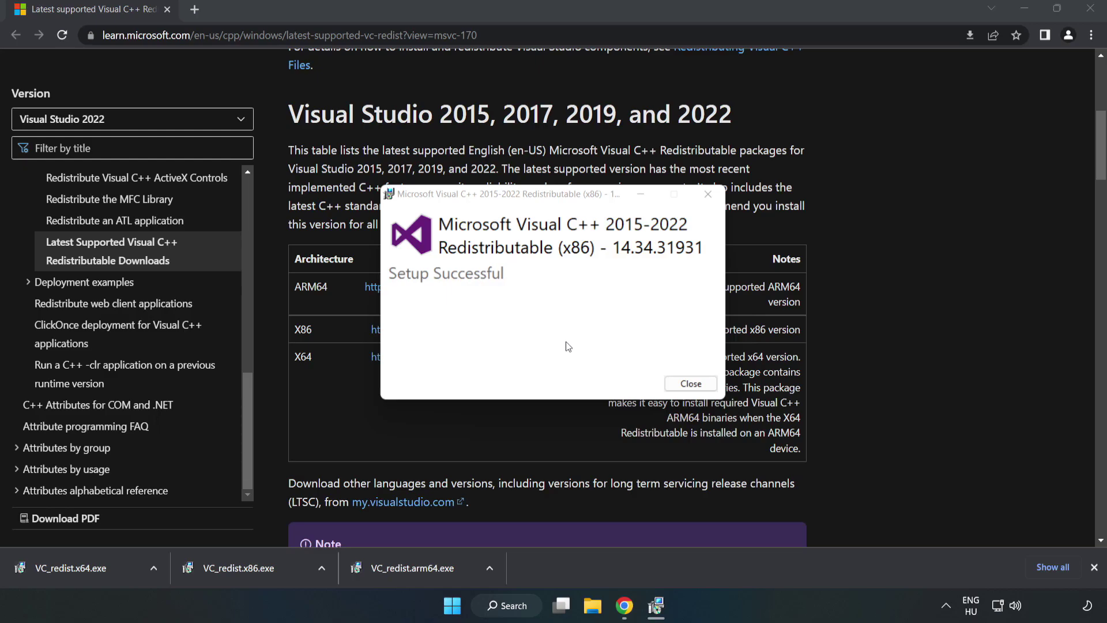
left_click(691, 384)
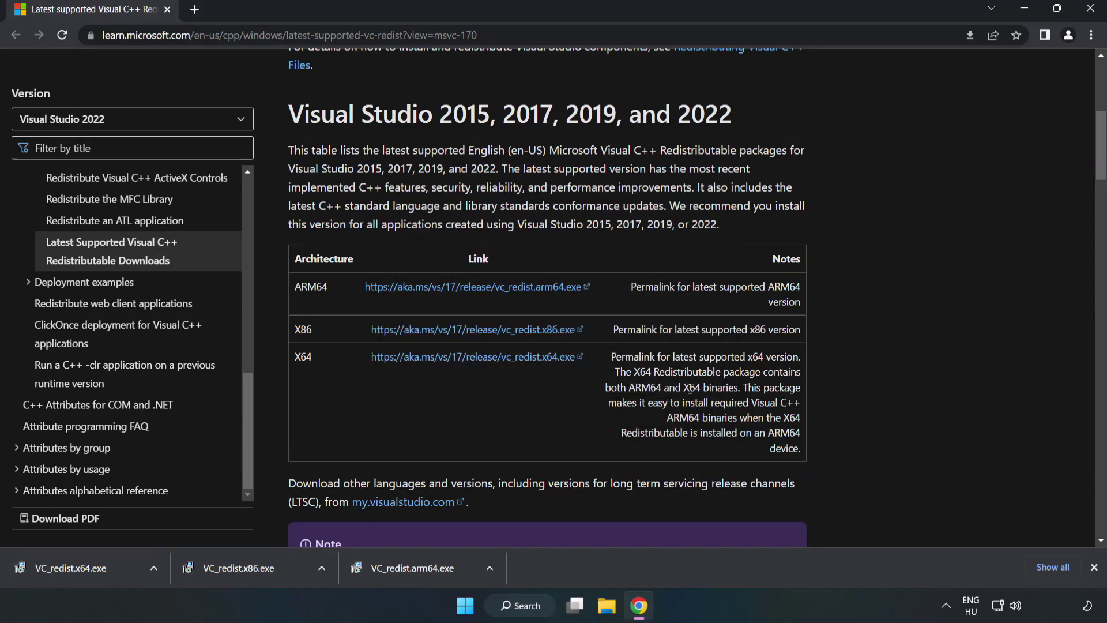
left_click(61, 567)
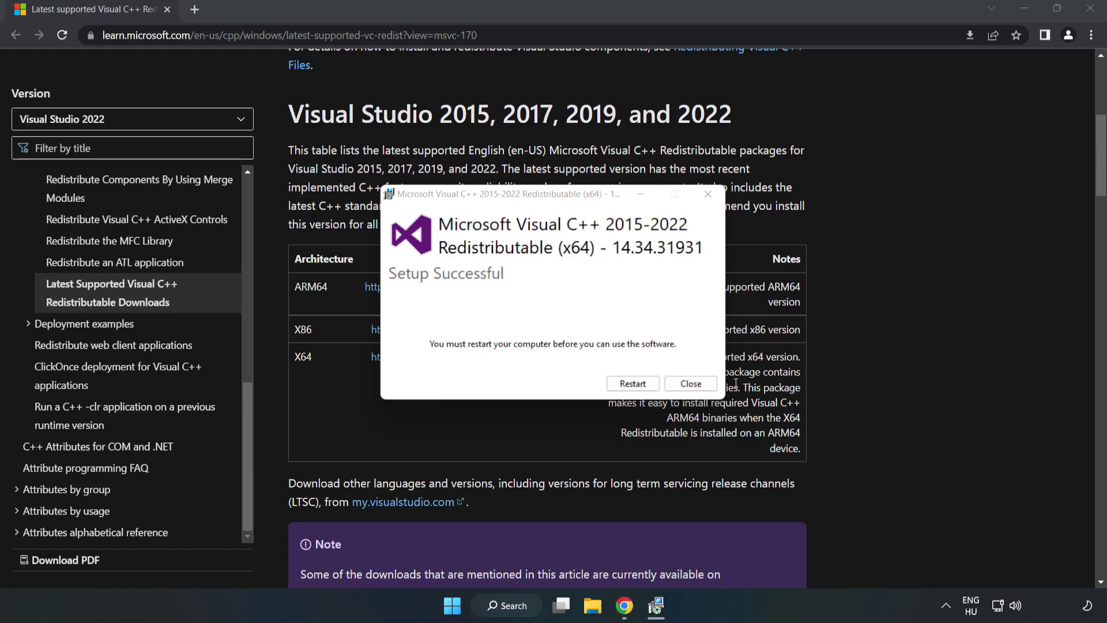
left_click(690, 384)
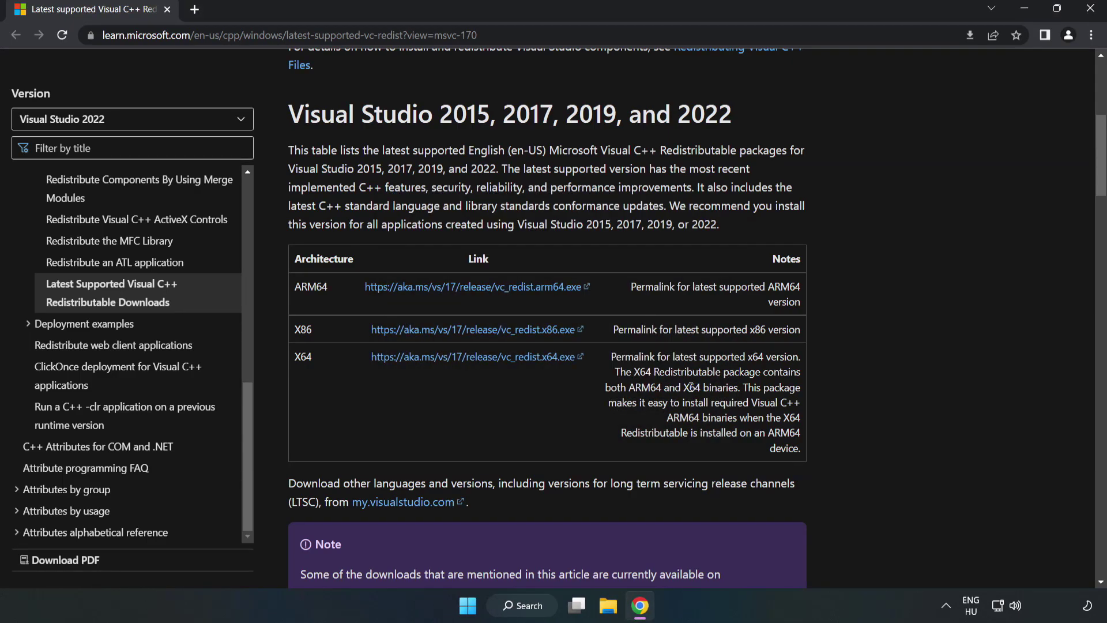
Close Chrome and bring up the Start menu's power options.
left_click(1091, 11)
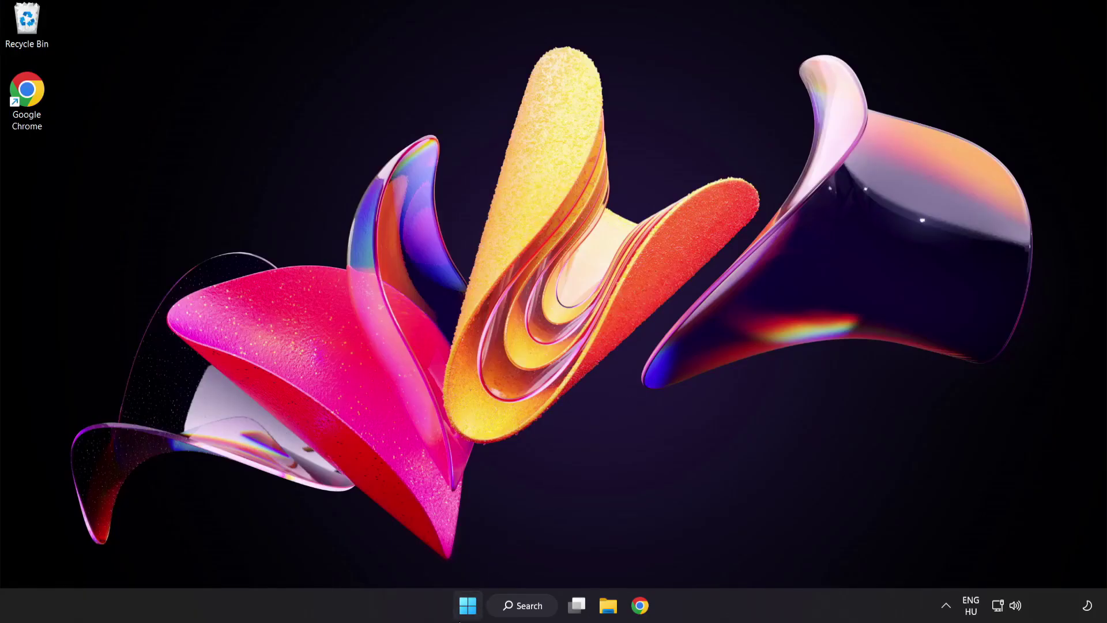
left_click(468, 605)
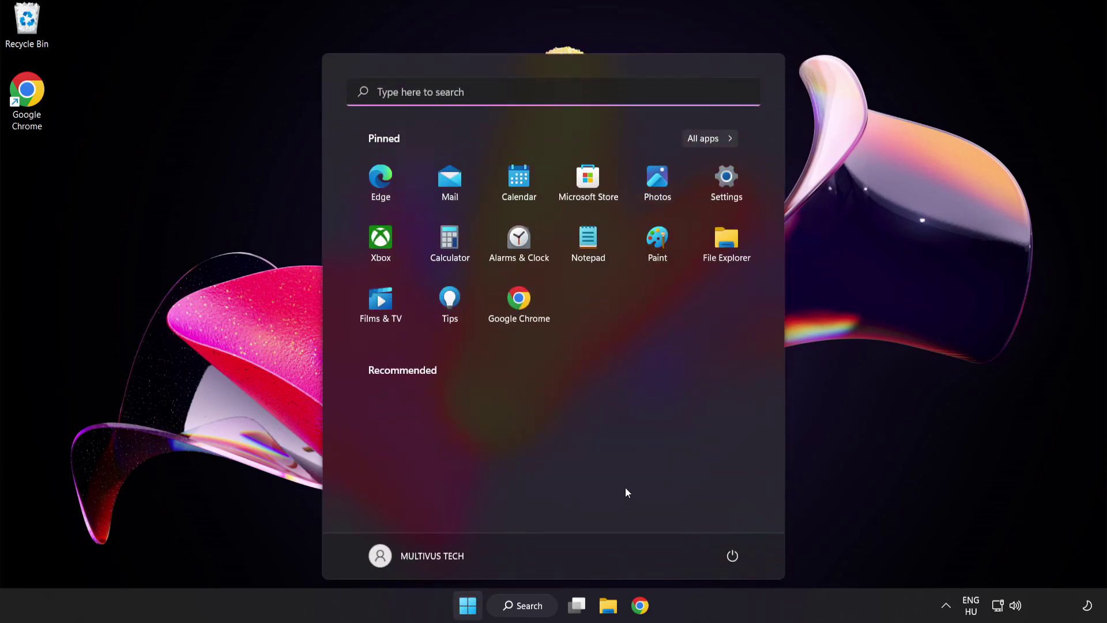
left_click(732, 555)
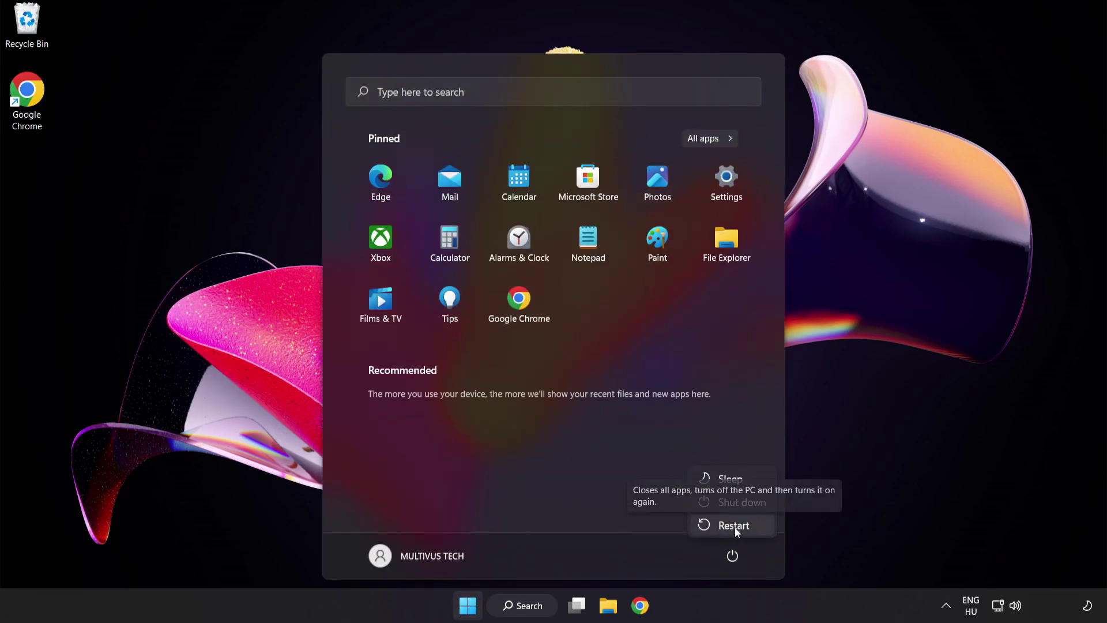